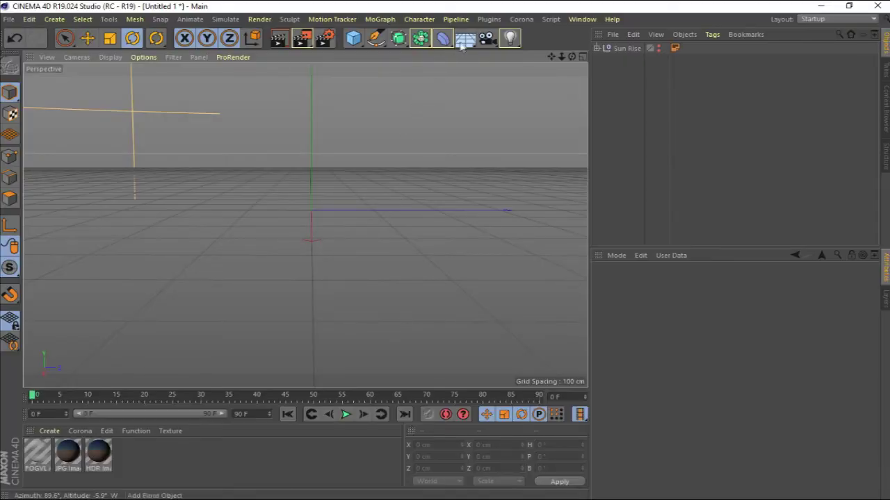
- Add a Floor object, create a default material 'Mat' and drag it onto the floor
{"action": "left_click", "coordinate": [466, 41]}
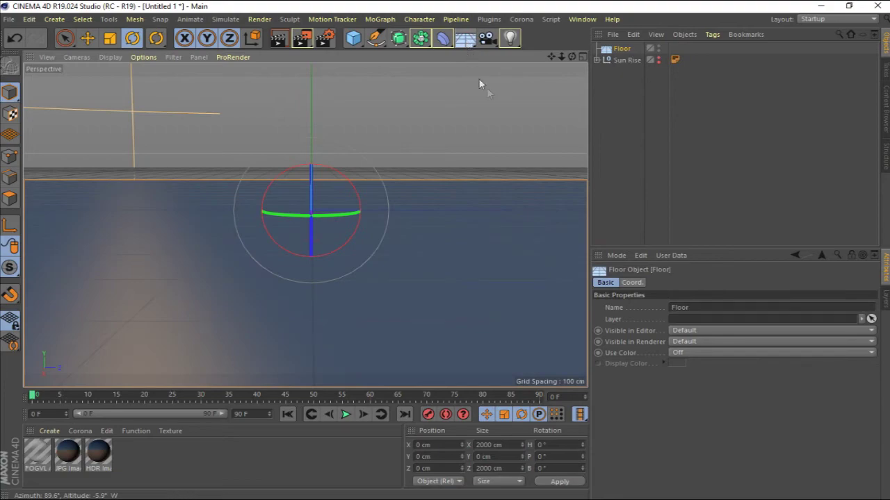
{"action": "left_click", "coordinate": [763, 147]}
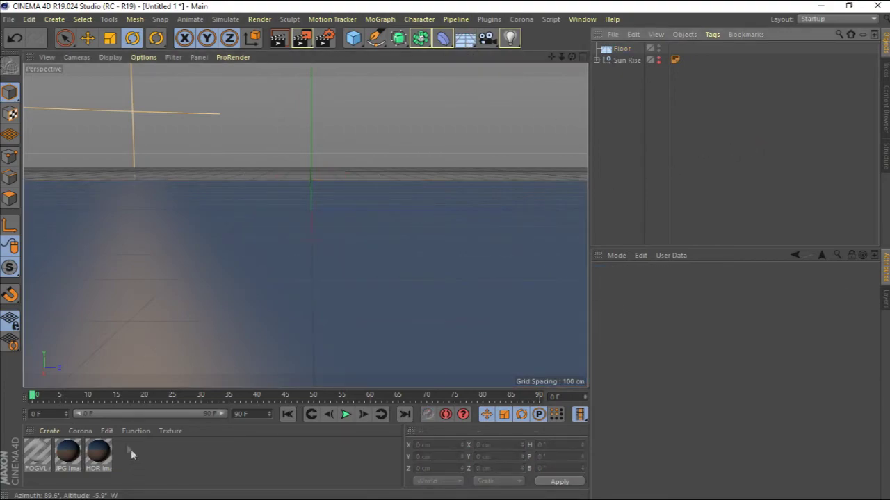
{"action": "left_click", "coordinate": [57, 431]}
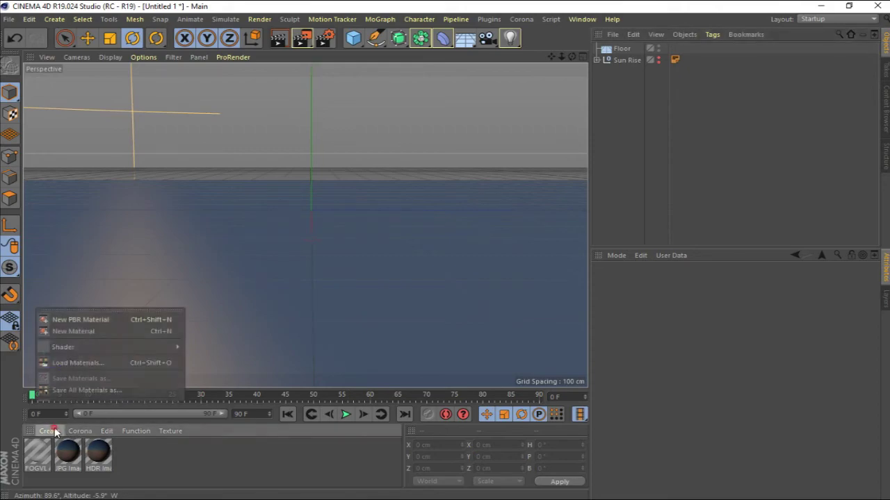
{"action": "left_click", "coordinate": [113, 331]}
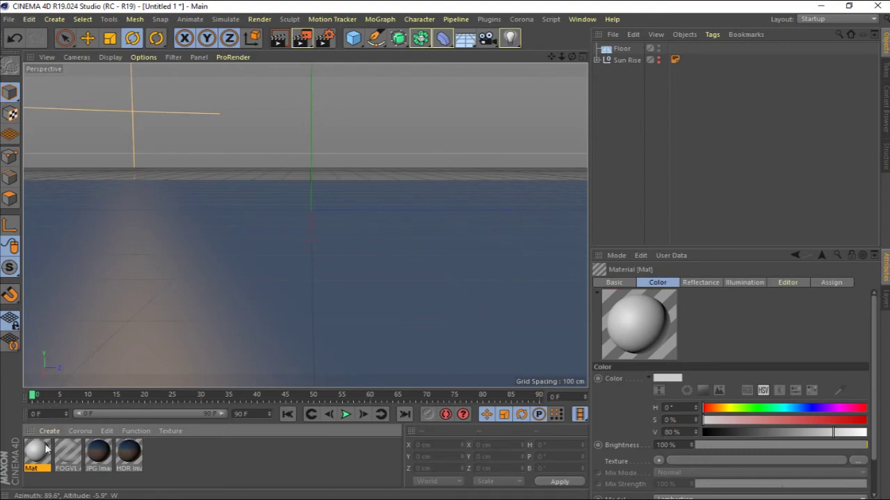
{"action": "left_click_drag", "start_coordinate": [43, 453], "coordinate": [224, 456]}
{"action": "mouse_move", "coordinate": [132, 454]}
{"action": "left_mouse_down"}
{"action": "mouse_move", "coordinate": [339, 282]}
{"action": "mouse_move", "coordinate": [320, 298]}
{"action": "left_mouse_up"}
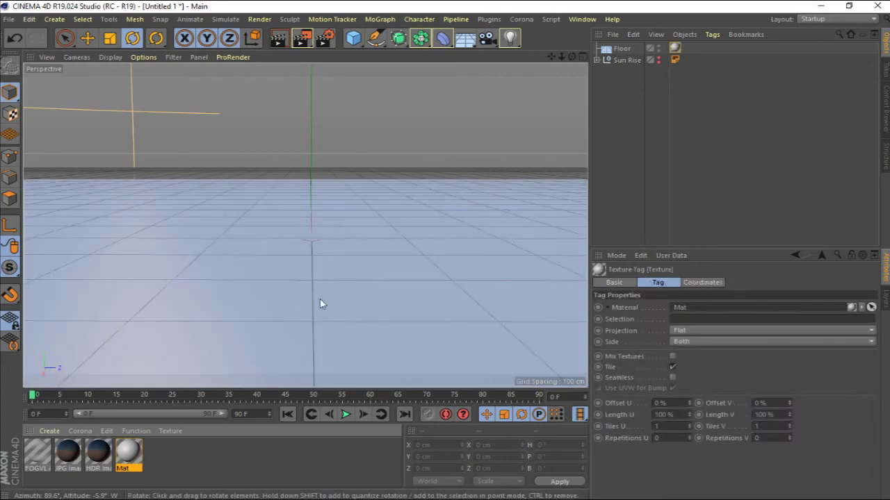
- Set Mat's Color channel to H 194, S 73, V 47
{"action": "left_click", "coordinate": [137, 456]}
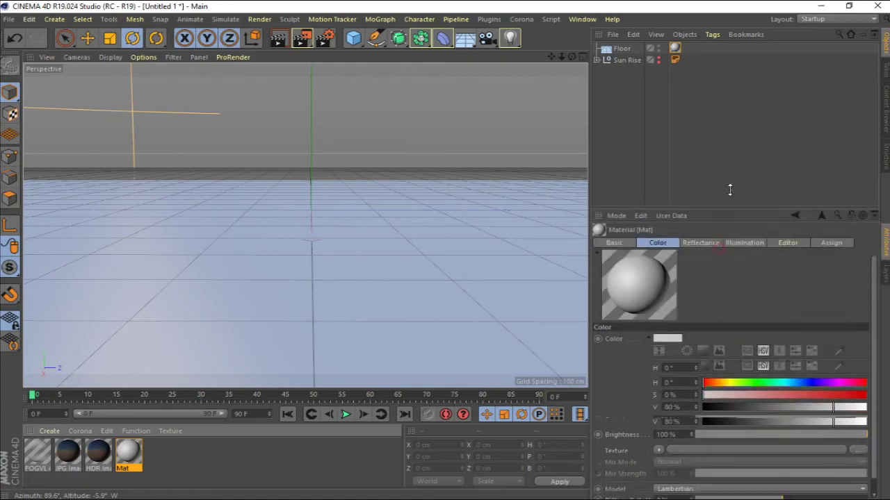
{"action": "left_click_drag", "start_coordinate": [720, 249], "coordinate": [716, 169]}
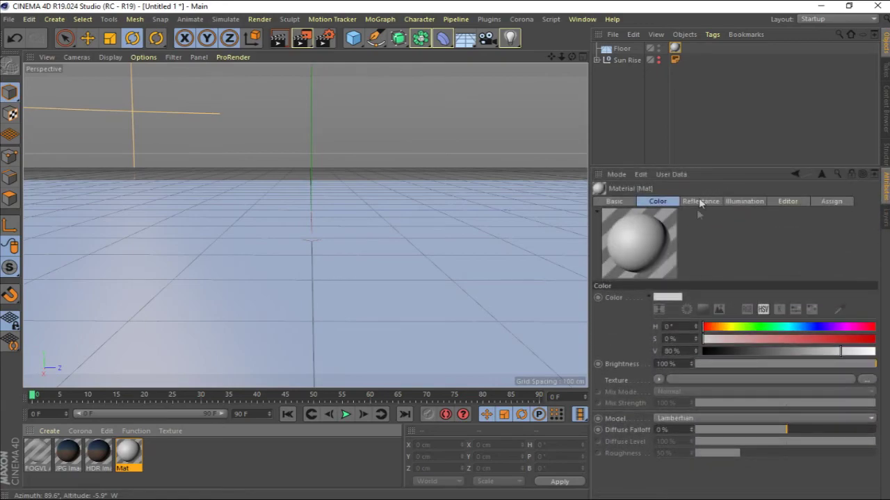
{"action": "left_click", "coordinate": [686, 325]}
{"action": "left_click_drag", "start_coordinate": [686, 325], "coordinate": [652, 323]}
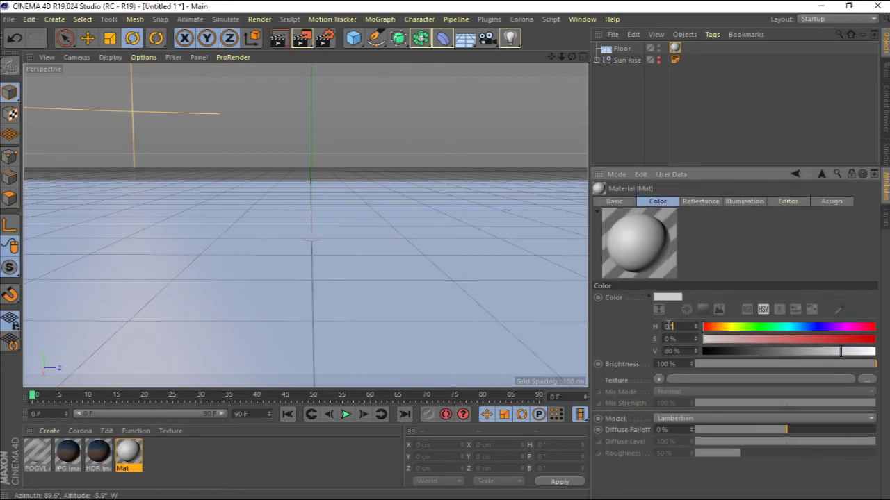
{"action": "type", "text": "194"}
{"action": "left_click", "coordinate": [682, 339]}
{"action": "left_click_drag", "start_coordinate": [682, 339], "coordinate": [653, 342]}
{"action": "type", "text": "73"}
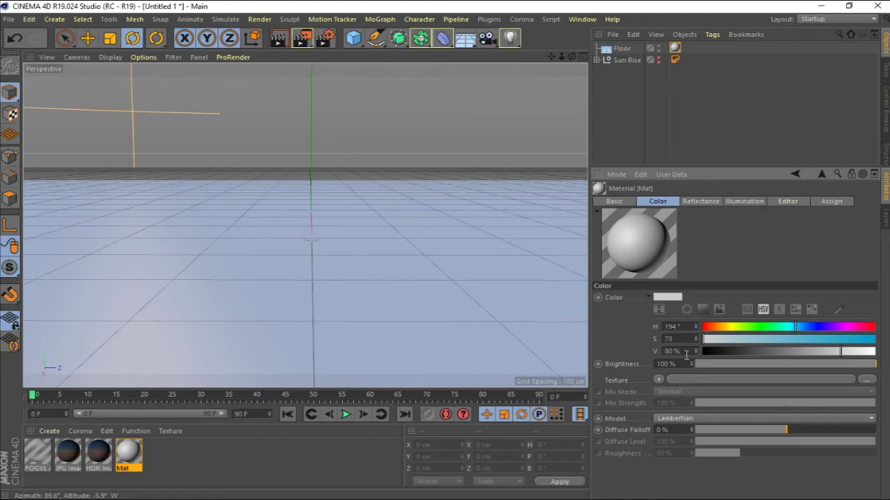
{"action": "double_click", "coordinate": [686, 352]}
{"action": "type", "text": "47"}
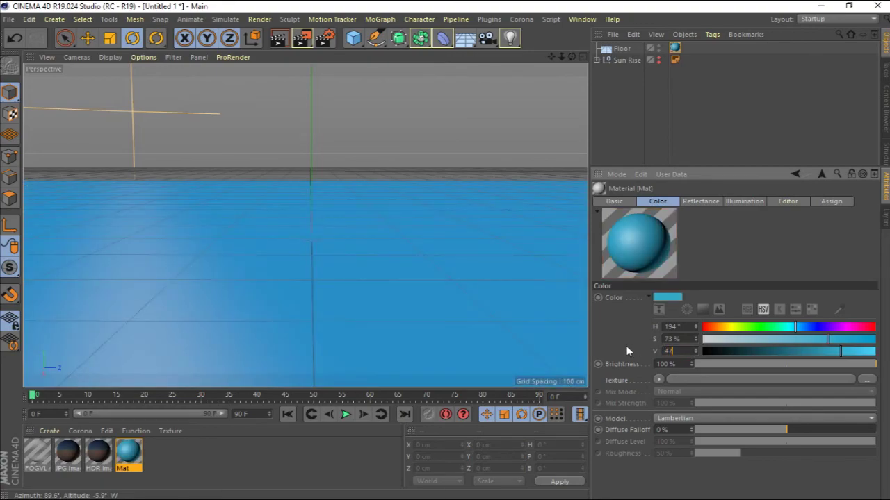
{"action": "key", "text": "Return"}
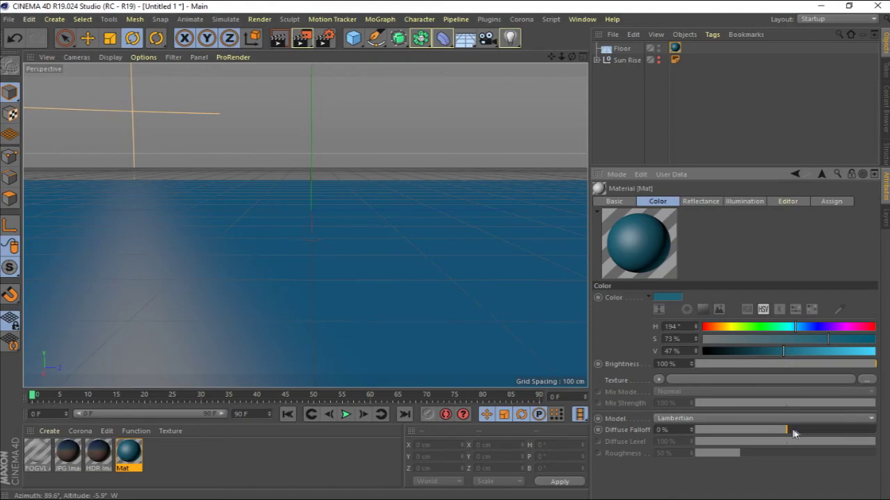
- Lower Mat's diffuse falloff to -25%
{"action": "left_click_drag", "start_coordinate": [784, 430], "coordinate": [777, 433]}
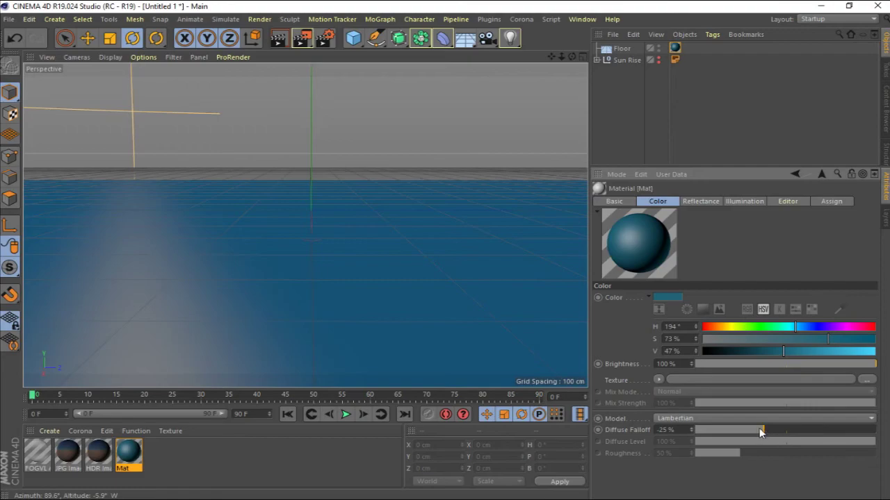
{"action": "left_click_drag", "start_coordinate": [764, 429], "coordinate": [762, 429]}
{"action": "left_click", "coordinate": [615, 201]}
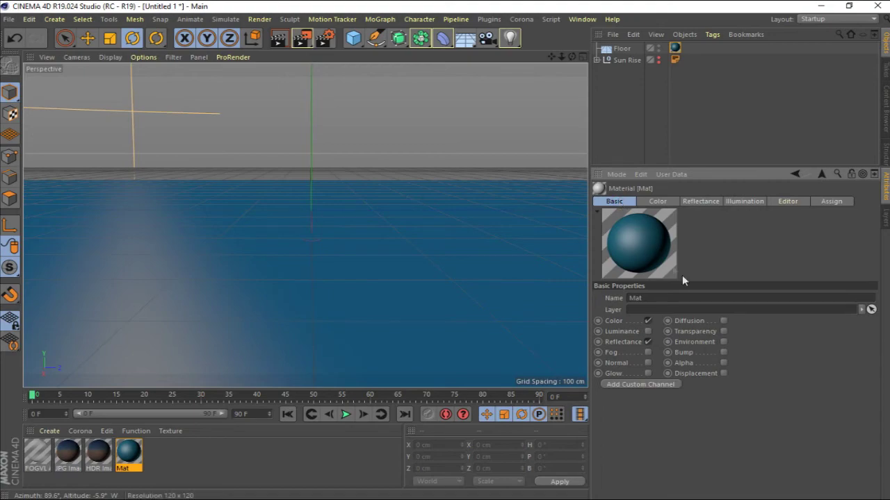
- Enable Mat's Transparency channel and apply the Water refraction preset
{"action": "left_click", "coordinate": [724, 331]}
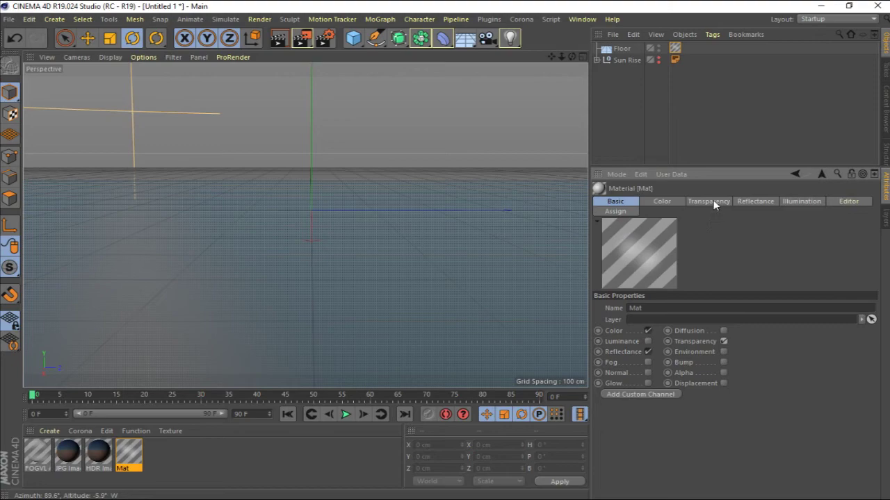
{"action": "left_click", "coordinate": [714, 202]}
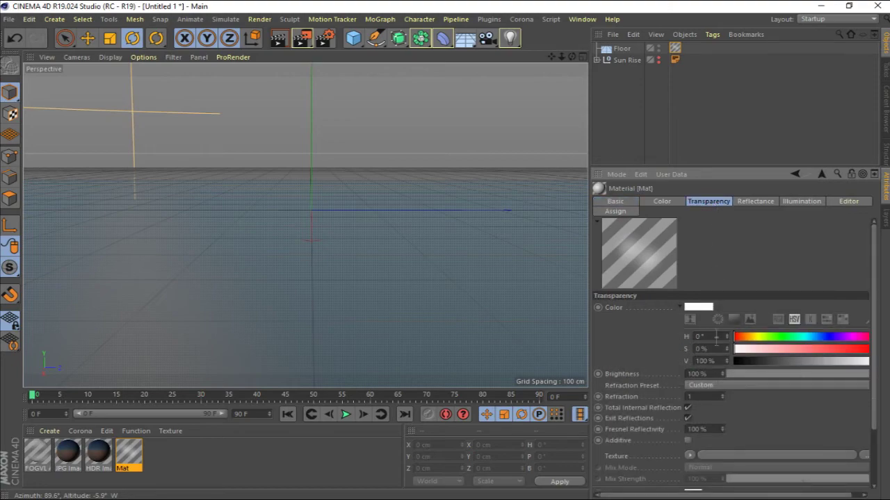
{"action": "left_click", "coordinate": [716, 389]}
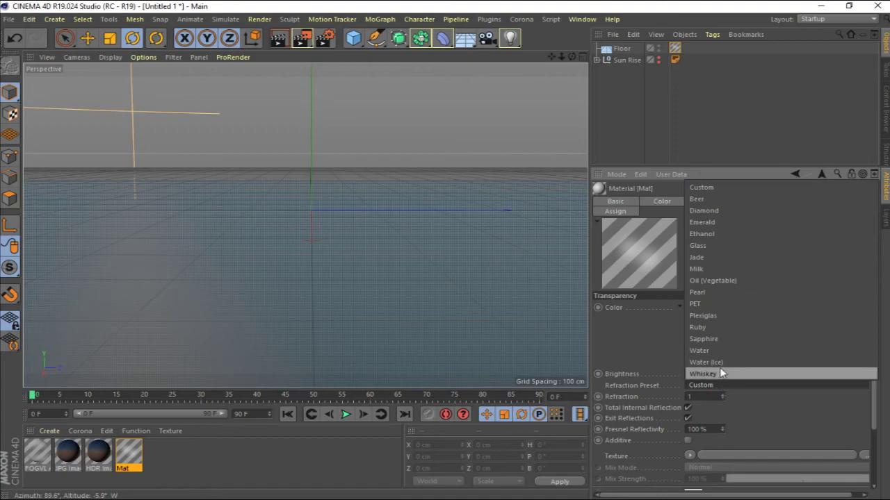
{"action": "left_click", "coordinate": [720, 351]}
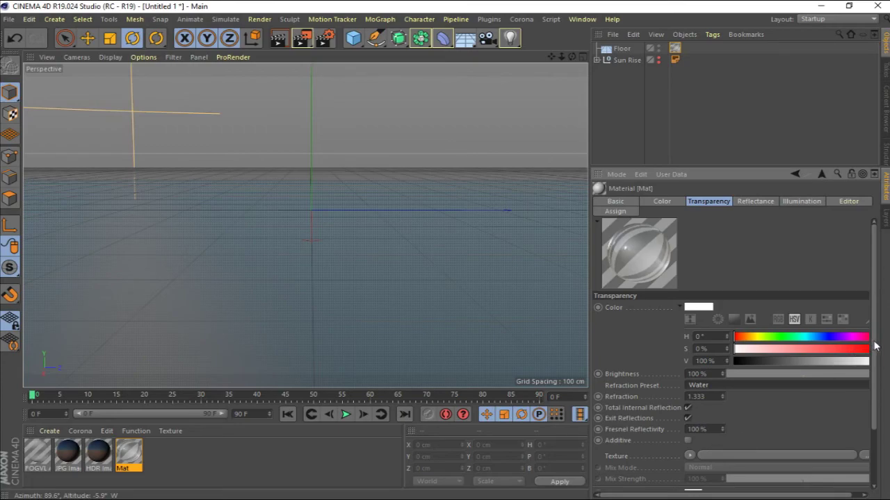
{"action": "left_click_drag", "start_coordinate": [875, 346], "coordinate": [876, 377]}
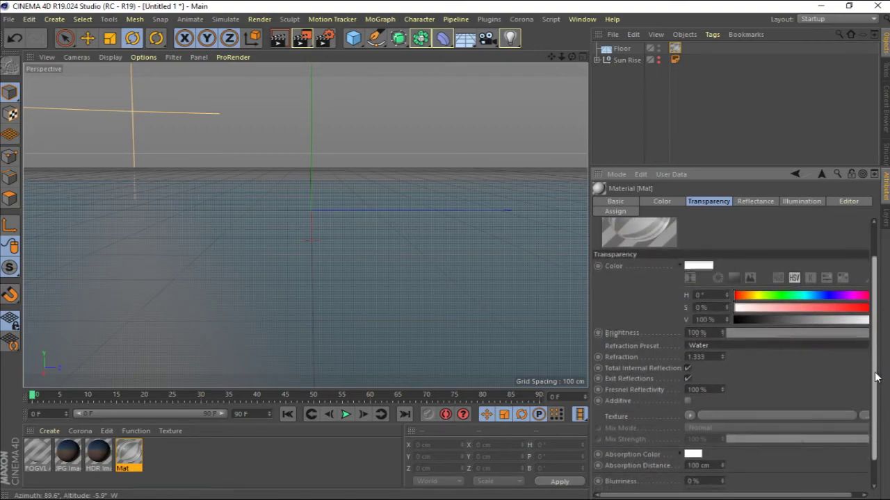
{"action": "left_click_drag", "start_coordinate": [876, 377], "coordinate": [876, 403]}
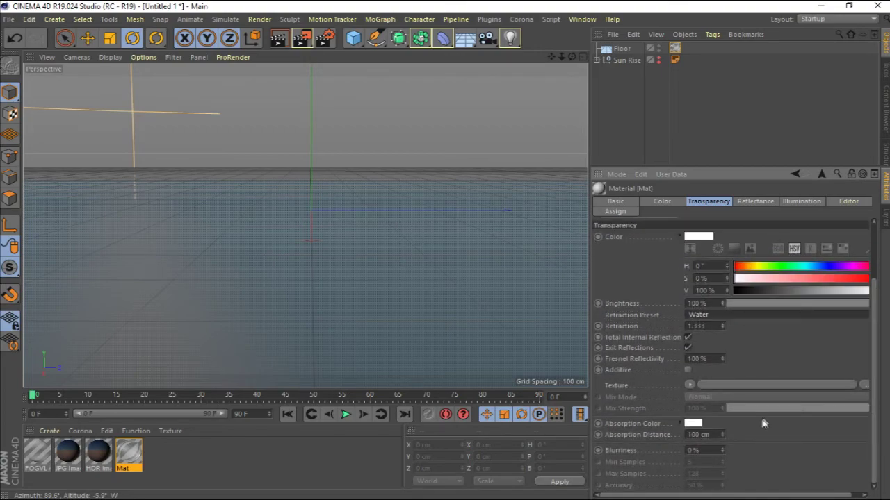
- Set the transparency Absorption Color to dark blue H 214, S 100, V 23
{"action": "left_click", "coordinate": [693, 423]}
{"action": "type", "text": "214"}
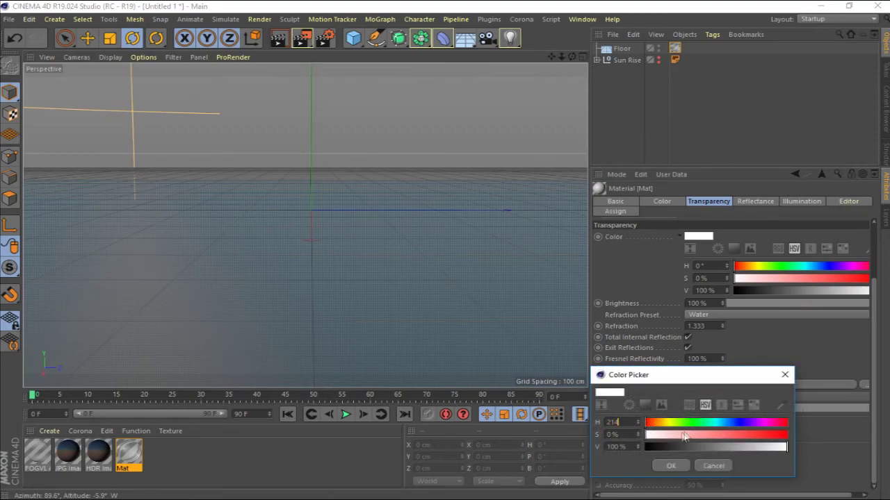
{"action": "left_click_drag", "start_coordinate": [633, 433], "coordinate": [586, 430]}
{"action": "type", "text": "100"}
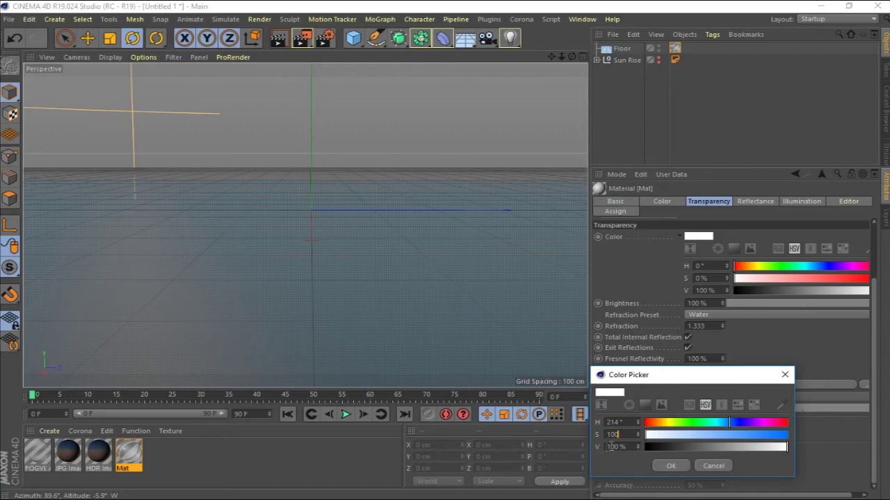
{"action": "left_click_drag", "start_coordinate": [633, 449], "coordinate": [586, 448]}
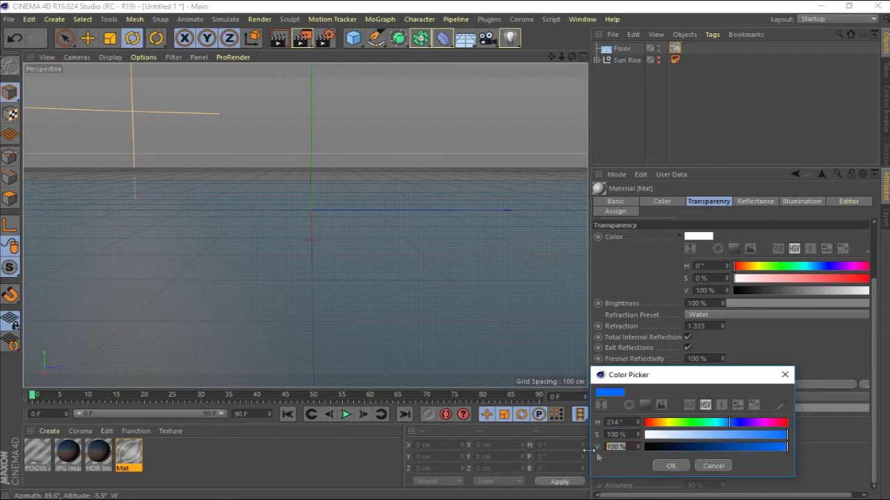
{"action": "type", "text": "23"}
{"action": "left_click", "coordinate": [671, 466]}
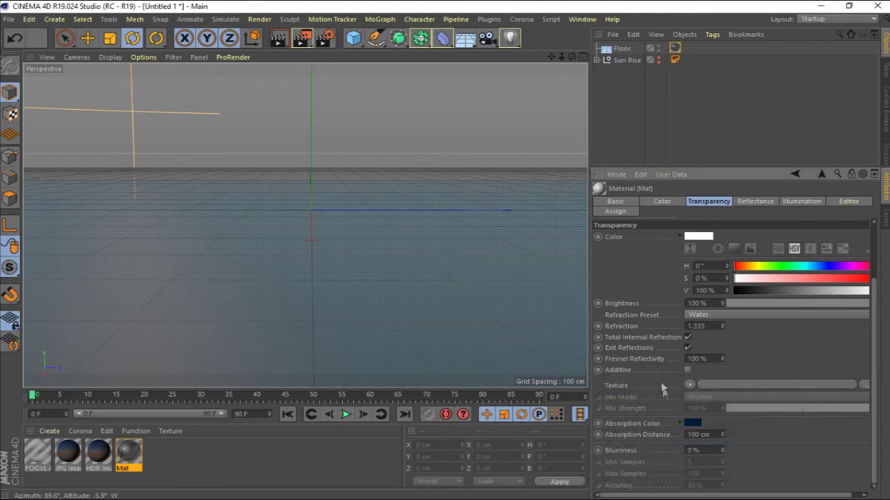
- Turn off Exit Reflections and enter 75 for Fresnel Reflectivity
{"action": "left_click", "coordinate": [688, 347]}
{"action": "left_click", "coordinate": [713, 358]}
{"action": "type", "text": "75"}
- Confirm Fresnel 75%, then set Default Specular to 40% width and 100% strength
{"action": "left_click_drag", "start_coordinate": [739, 165], "coordinate": [754, 84]}
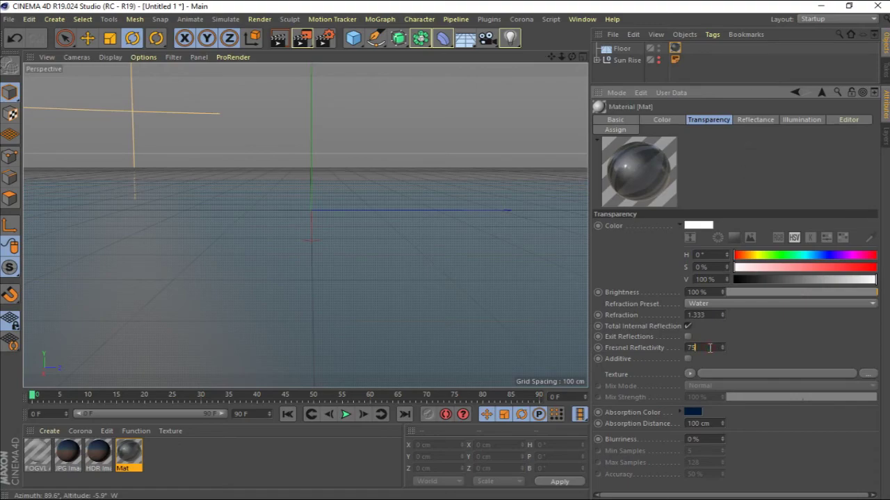
{"action": "key", "text": "Return"}
{"action": "left_click", "coordinate": [741, 120]}
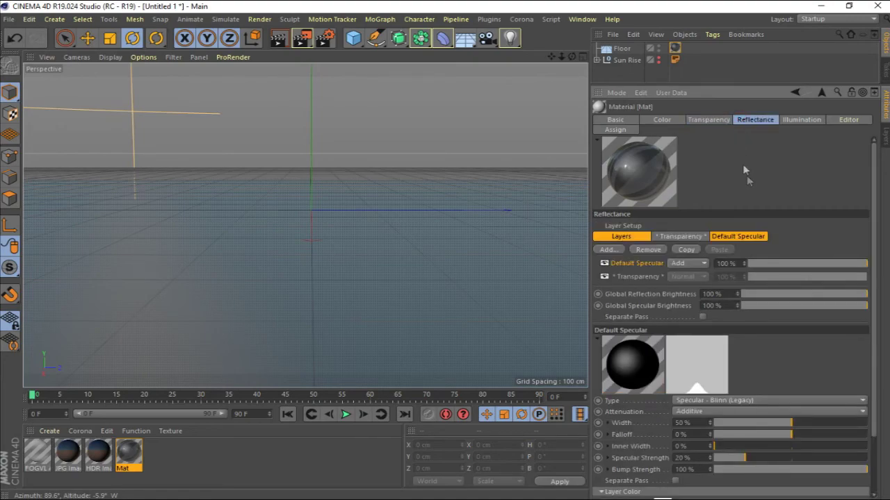
{"action": "left_click", "coordinate": [761, 238]}
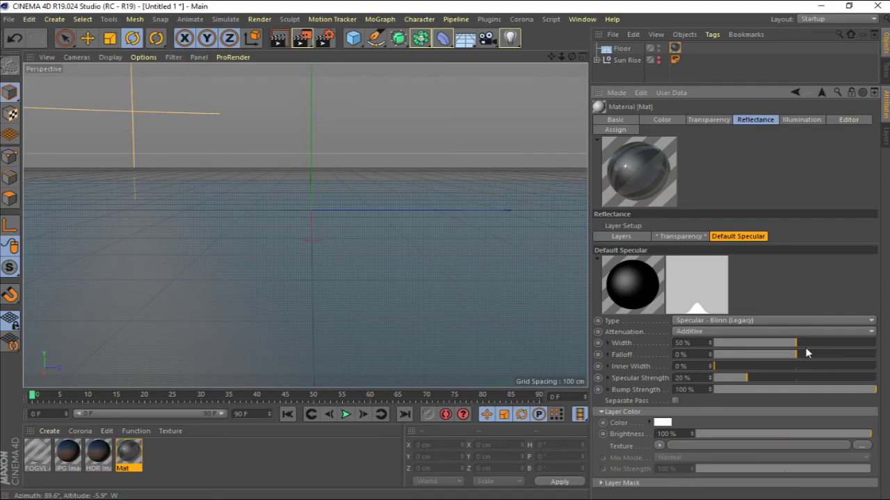
{"action": "left_click_drag", "start_coordinate": [791, 344], "coordinate": [784, 345]}
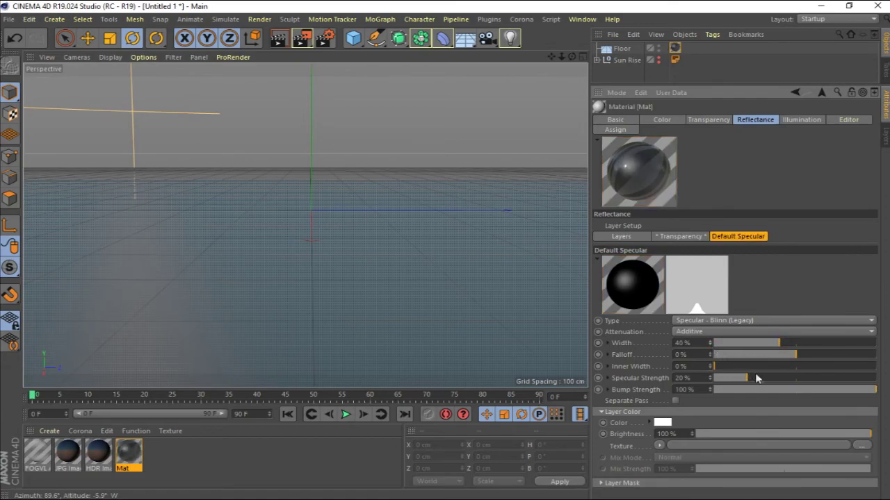
{"action": "left_click_drag", "start_coordinate": [760, 378], "coordinate": [878, 379]}
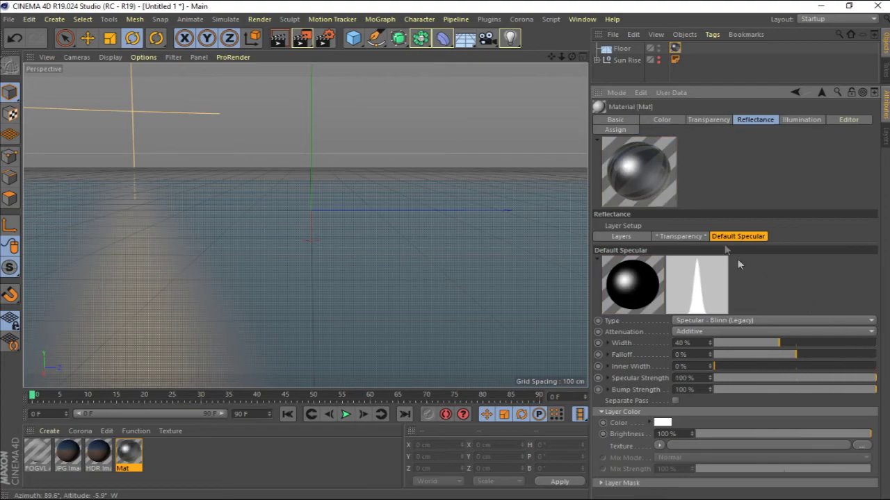
{"action": "left_click", "coordinate": [621, 236]}
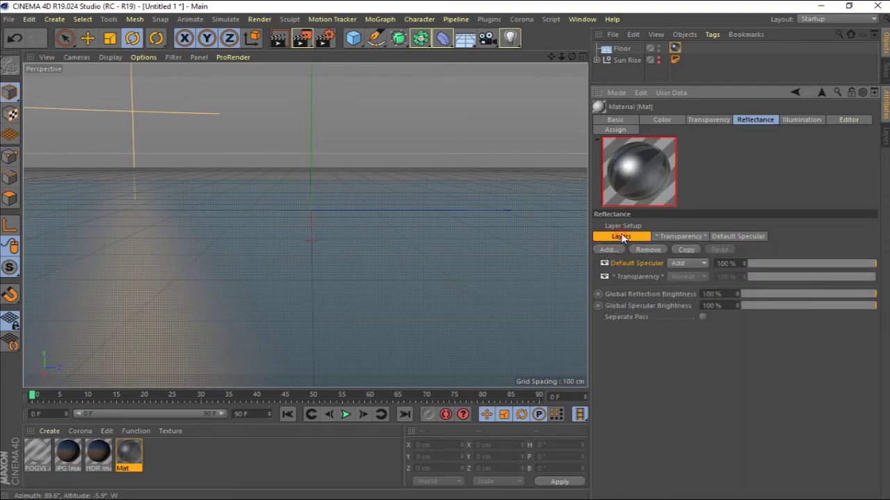
- Add a Reflection (Legacy) Layer 1 to Mat with Layer Color brightness 120%
{"action": "left_click", "coordinate": [617, 251]}
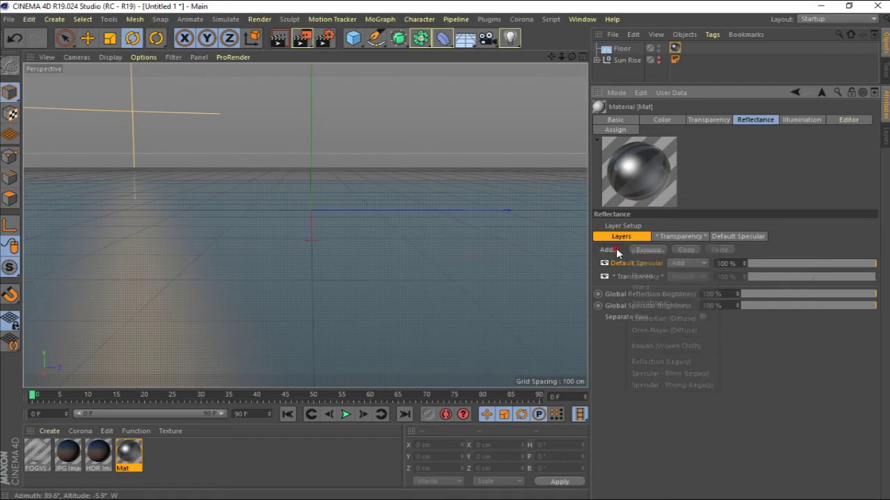
{"action": "left_click", "coordinate": [701, 361]}
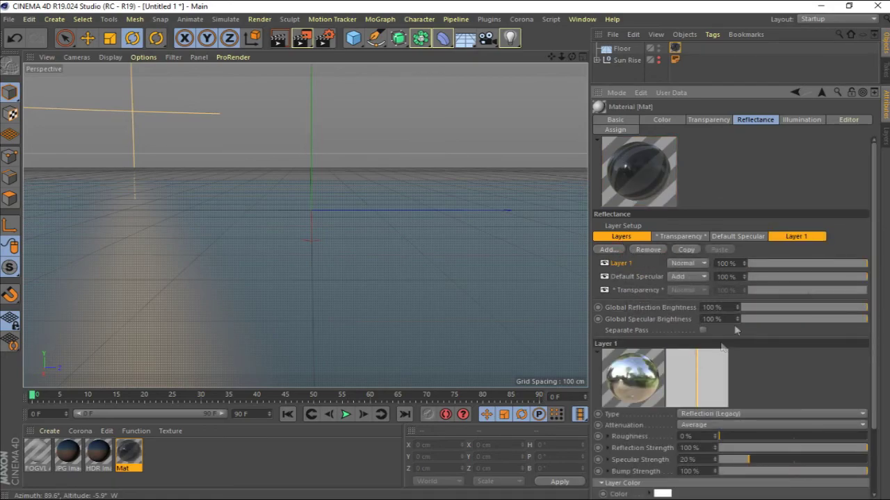
{"action": "left_click", "coordinate": [815, 239]}
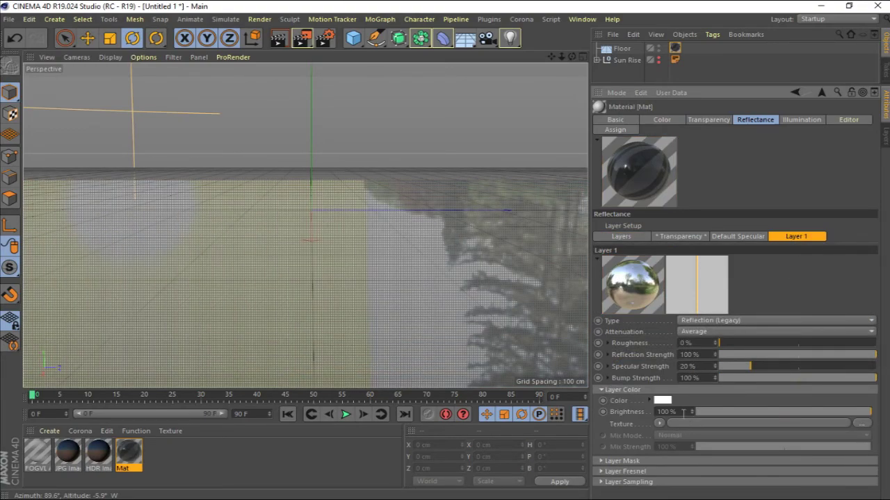
{"action": "left_click_drag", "start_coordinate": [682, 411], "coordinate": [641, 411]}
{"action": "type", "text": "120"}
{"action": "key", "text": "Return"}
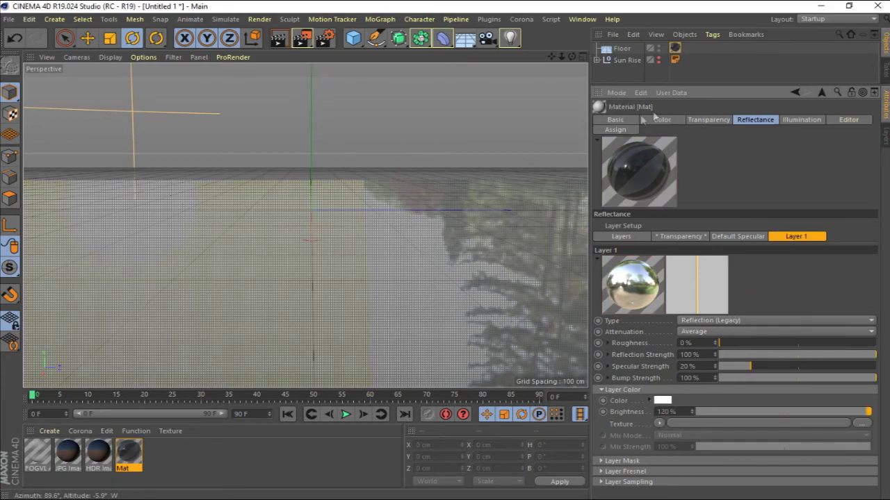
{"action": "left_click", "coordinate": [629, 121]}
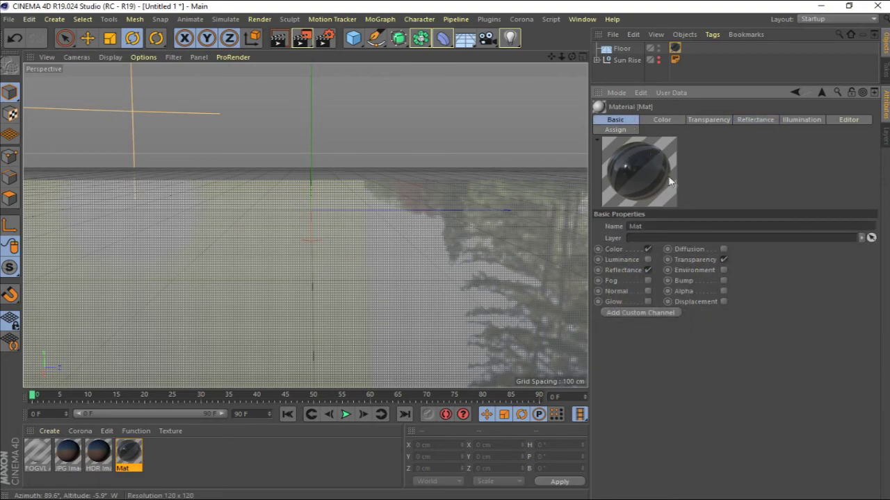
- Enable Mat's Bump channel using a Layer shader texture at 100% strength
{"action": "left_click", "coordinate": [725, 280]}
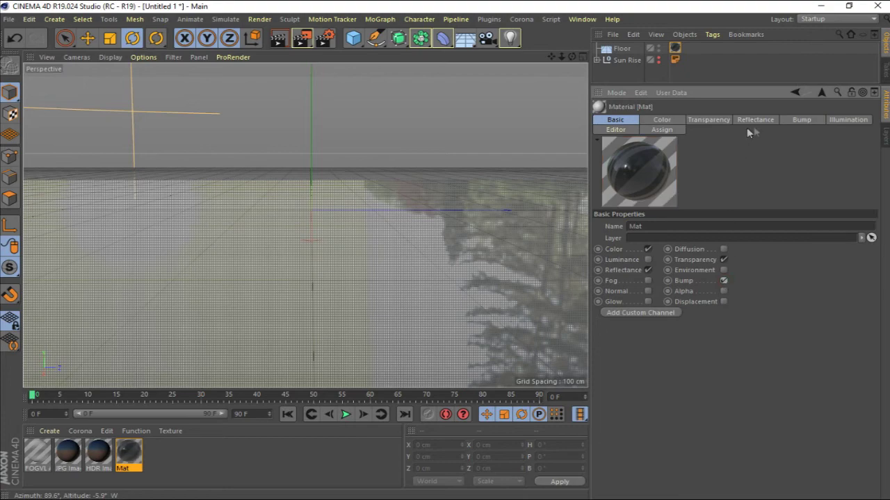
{"action": "left_click", "coordinate": [796, 120]}
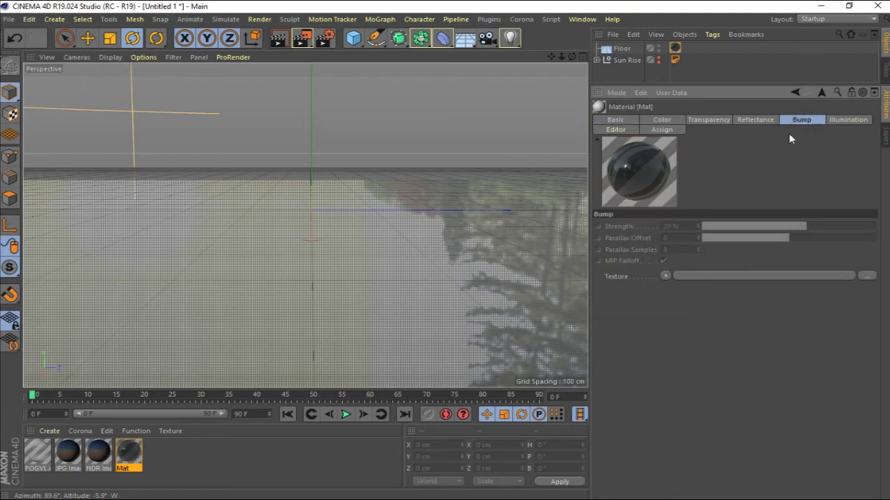
{"action": "left_click", "coordinate": [663, 276]}
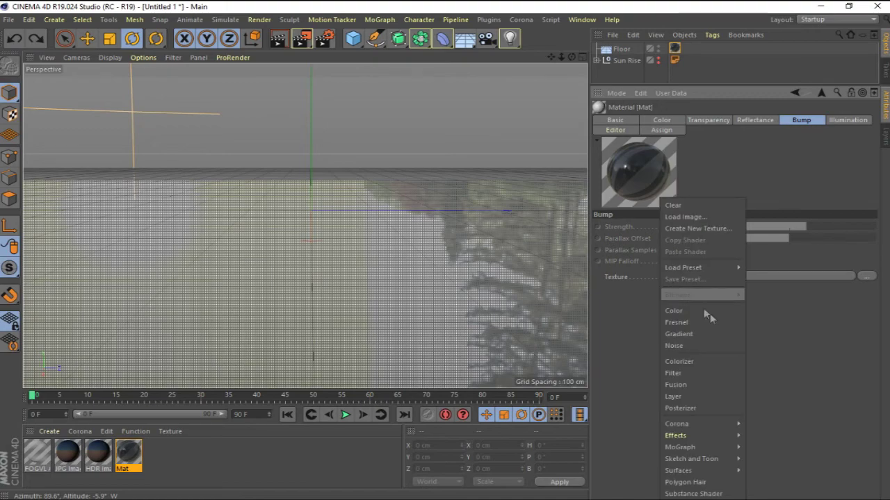
{"action": "left_click", "coordinate": [725, 394]}
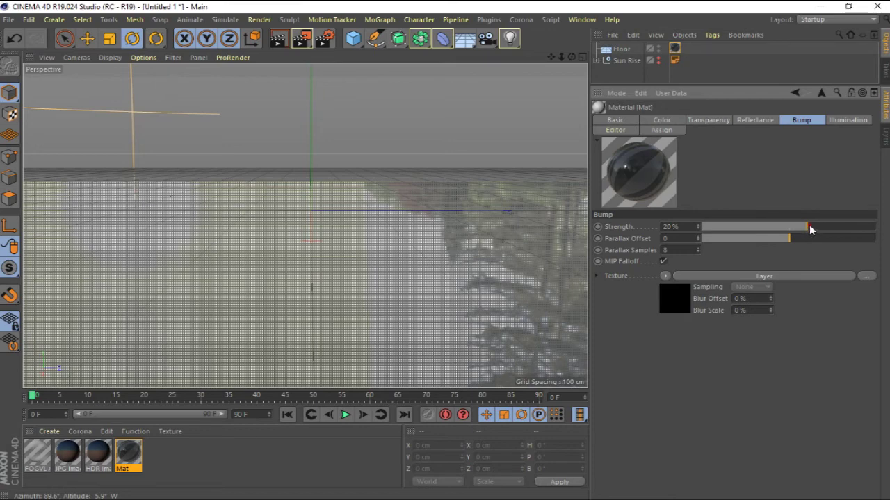
{"action": "left_click_drag", "start_coordinate": [808, 228], "coordinate": [888, 228]}
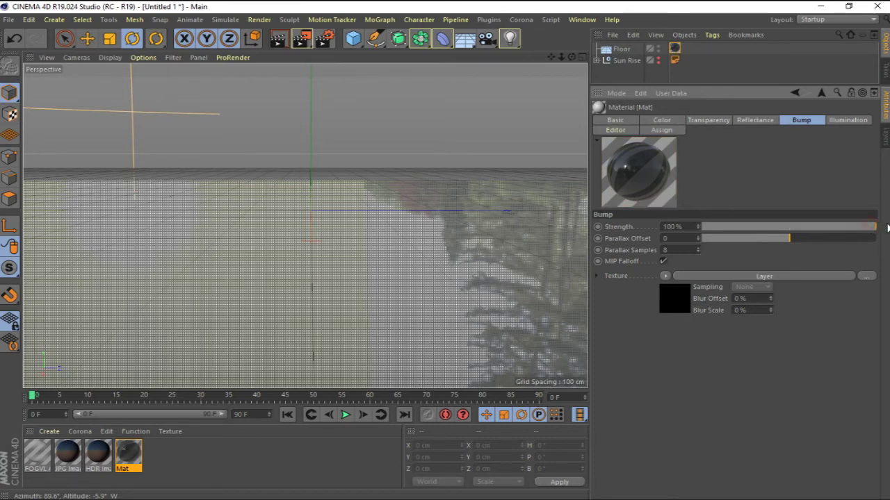
- Add a Noise layer named 'Big waves' inside the bump Layer shader and open its settings
{"action": "left_click", "coordinate": [675, 303]}
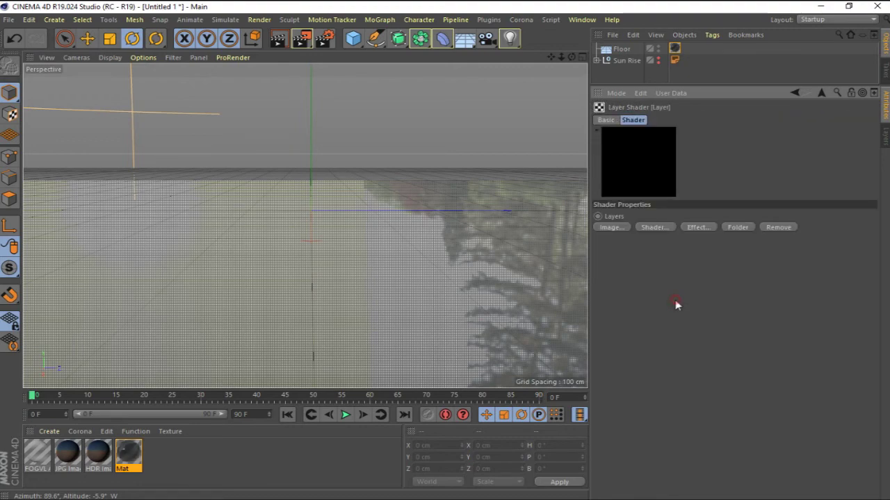
{"action": "left_click", "coordinate": [669, 227]}
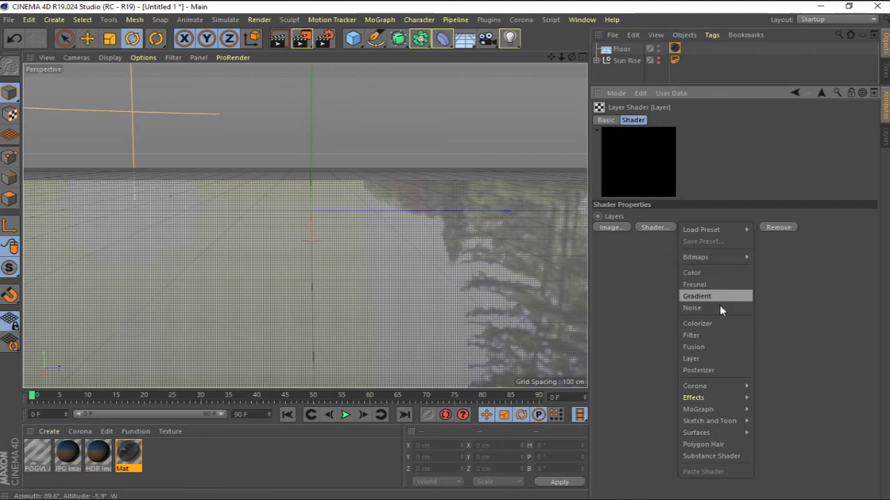
{"action": "left_click", "coordinate": [720, 307]}
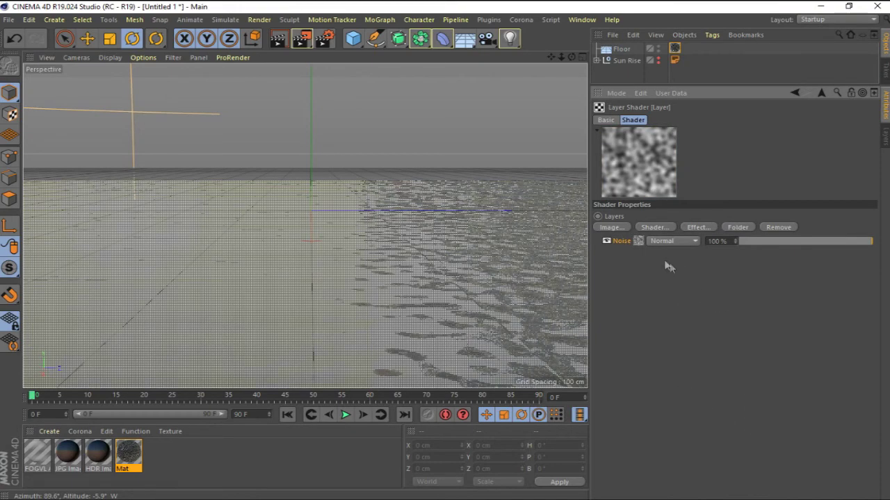
{"action": "double_click", "coordinate": [622, 241]}
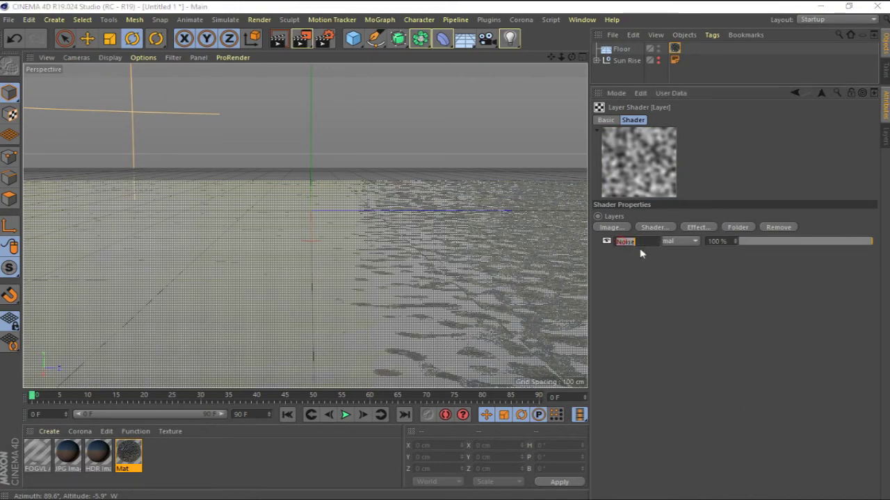
{"action": "type", "text": "Big waves"}
{"action": "key", "text": "Return"}
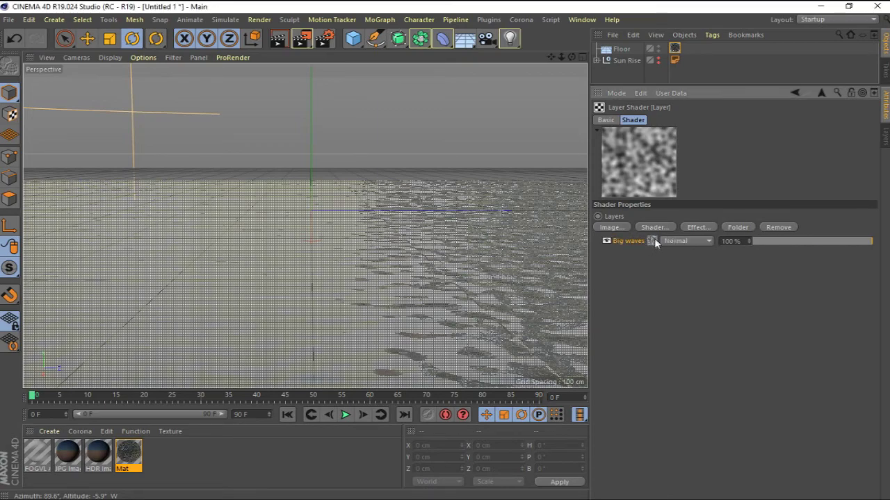
{"action": "left_click", "coordinate": [654, 241]}
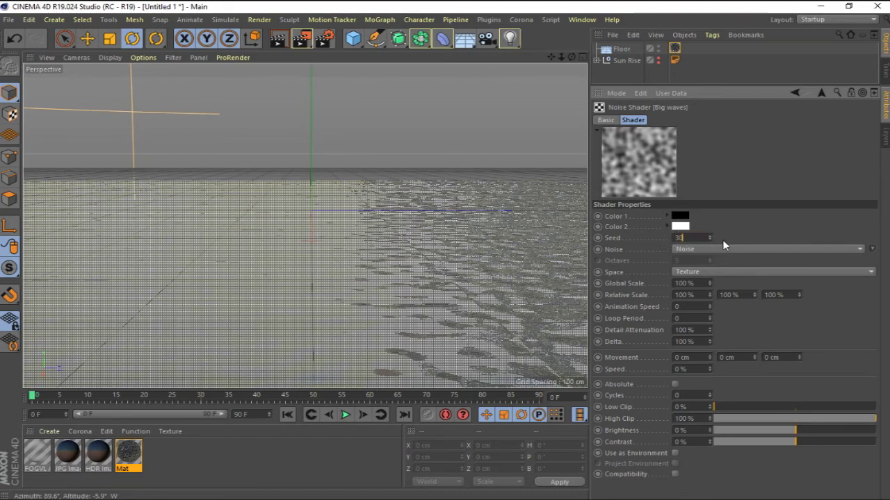
- Give the Big waves noise seed 300 and the Sparse Convolution noise type
{"action": "type", "text": "00"}
{"action": "key", "text": "Return"}
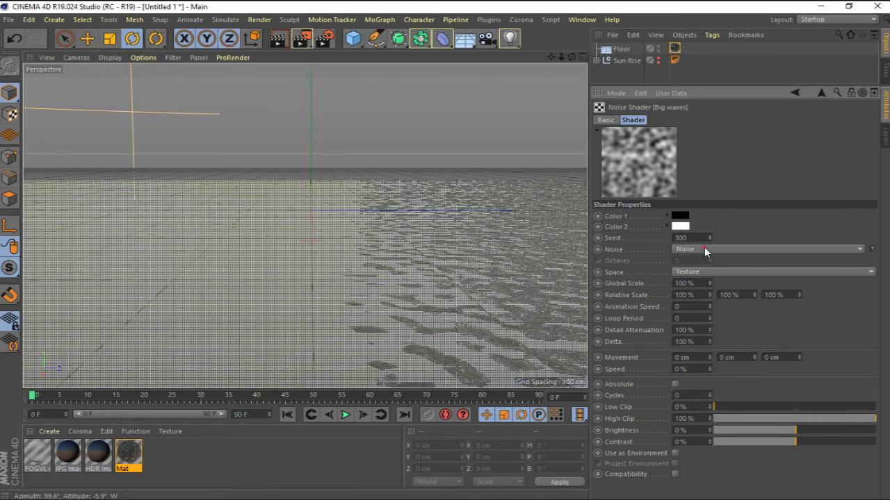
{"action": "left_click", "coordinate": [704, 248]}
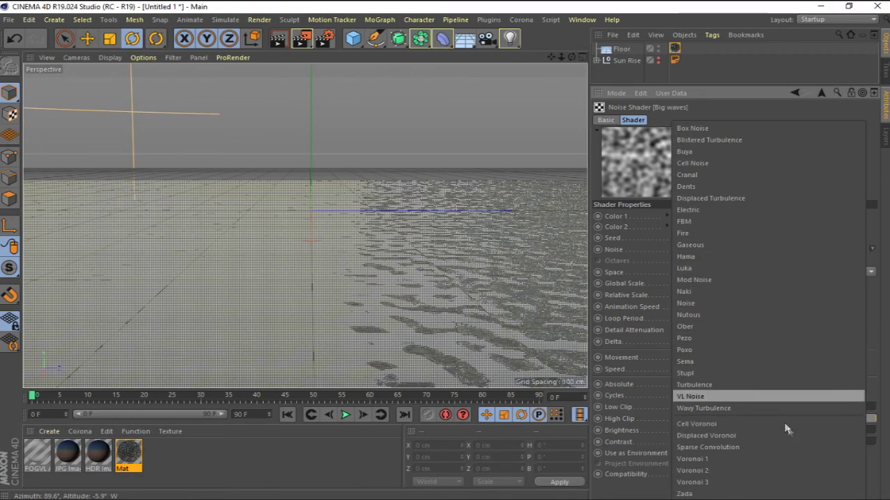
{"action": "left_click", "coordinate": [801, 448]}
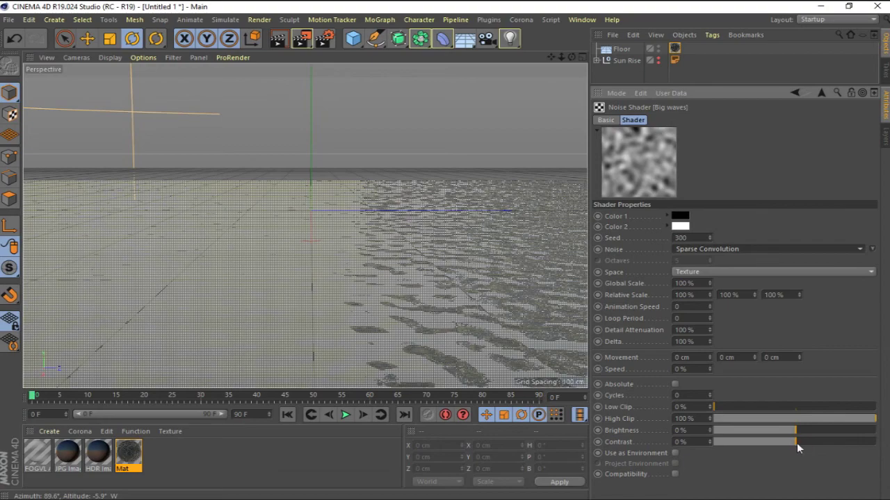
- Set Big waves global scale to 1200% and relative scale to 150/300/150%
{"action": "left_click", "coordinate": [698, 282]}
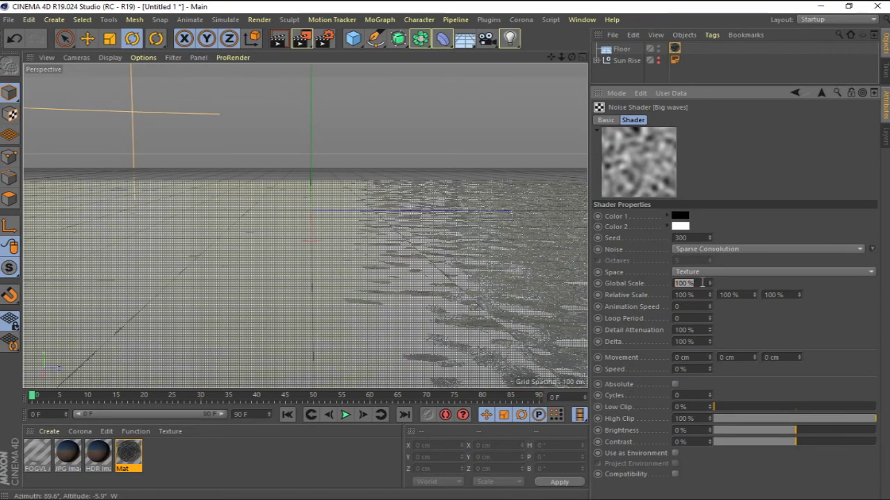
{"action": "type", "text": "1200"}
{"action": "key", "text": "Return"}
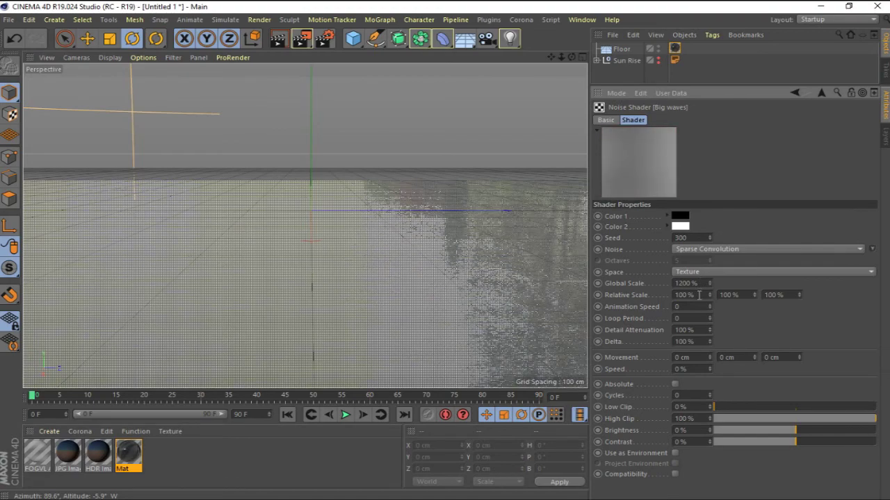
{"action": "left_click", "coordinate": [699, 295]}
{"action": "type", "text": "150"}
{"action": "key", "text": "Tab"}
{"action": "type", "text": "3"}
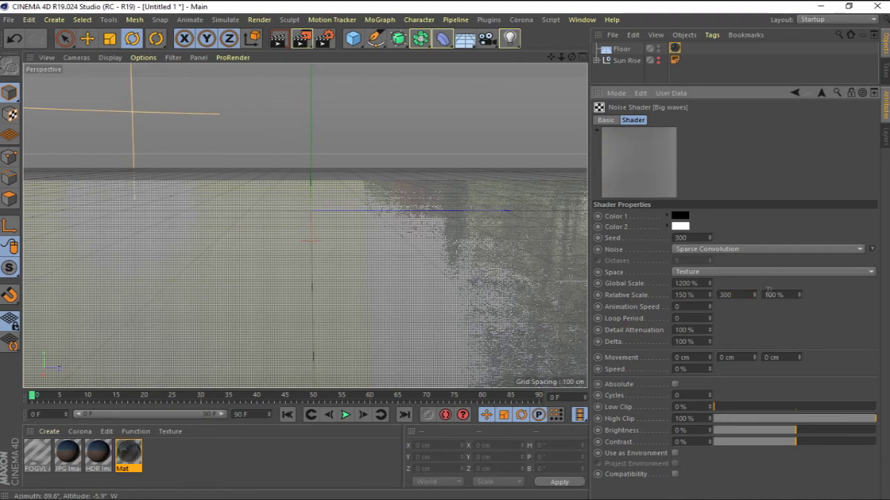
{"action": "type", "text": "00"}
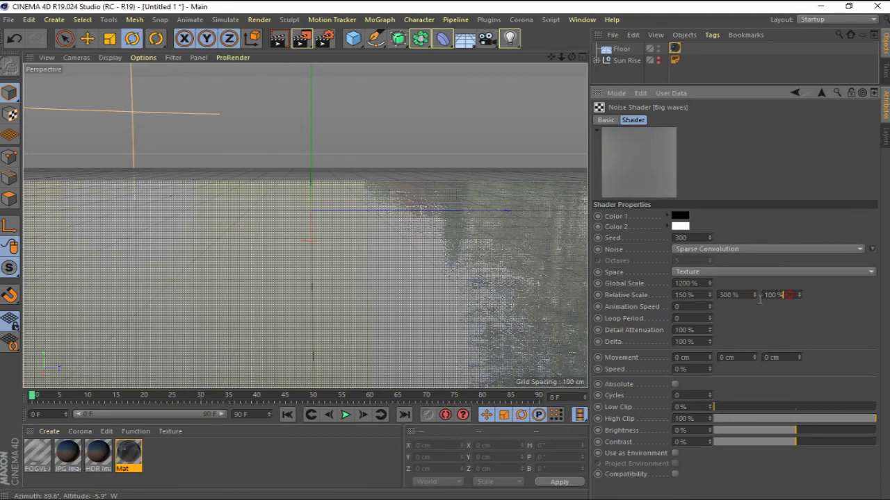
{"action": "key", "text": "BackSpace"}
{"action": "key", "text": "Return"}
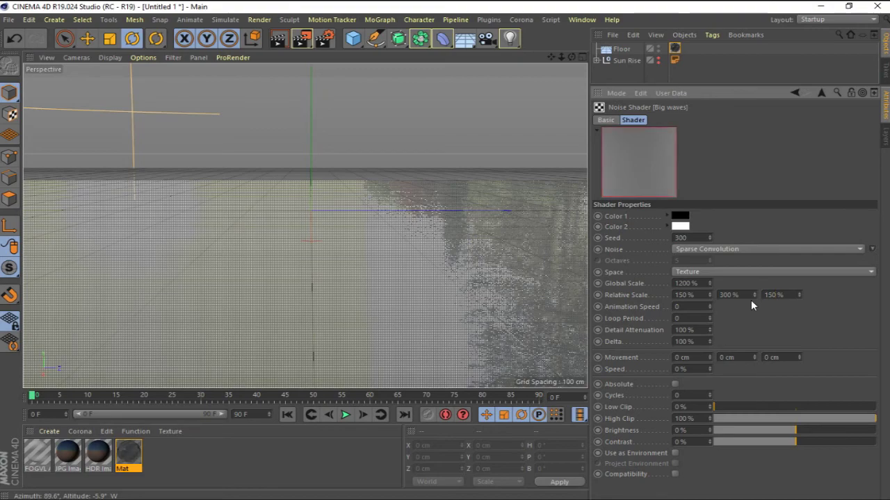
- Set Big waves animation speed to 0.2 and Z movement to 4.5 cm
{"action": "double_click", "coordinate": [691, 305]}
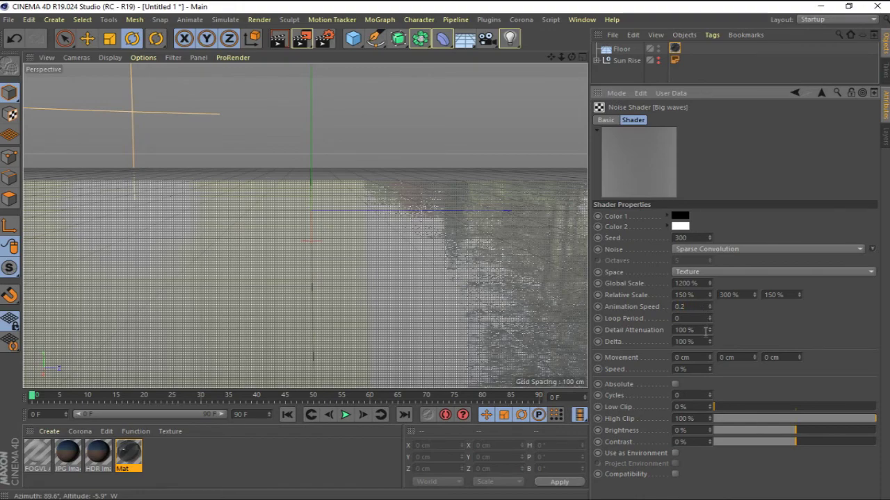
{"action": "type", "text": ".2"}
{"action": "key", "text": "Return"}
{"action": "left_click", "coordinate": [728, 357]}
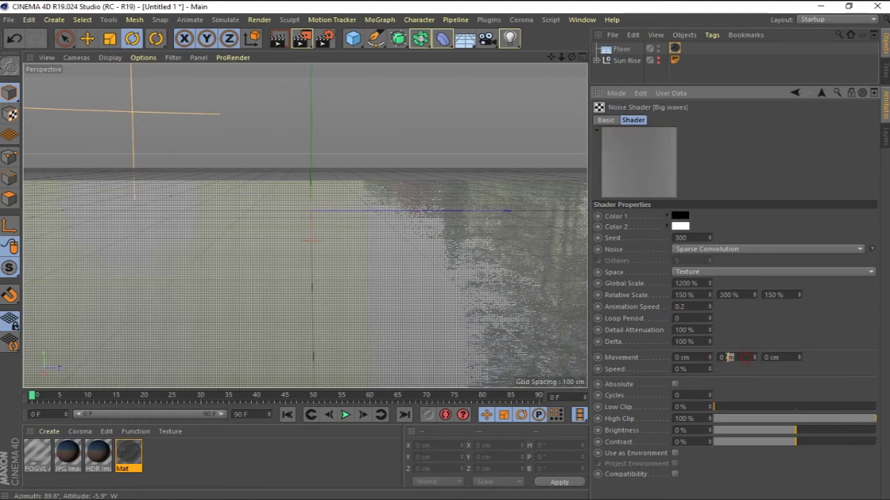
{"action": "double_click", "coordinate": [728, 357]}
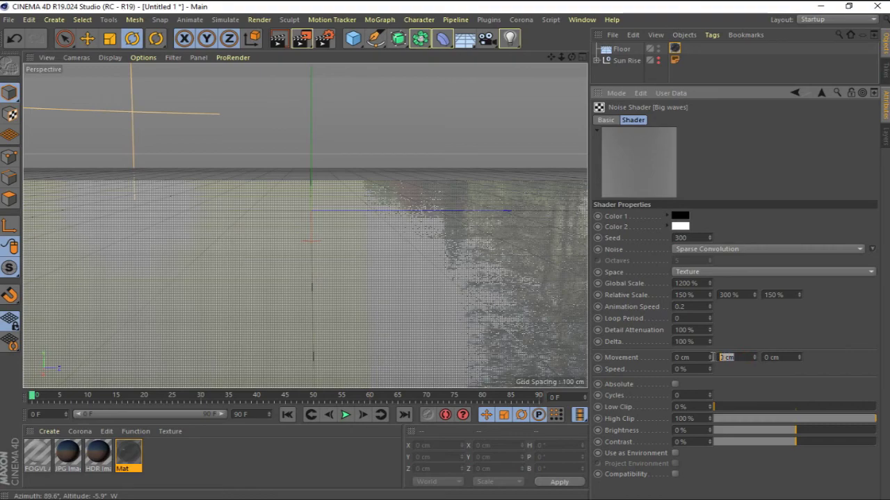
{"action": "double_click", "coordinate": [786, 357]}
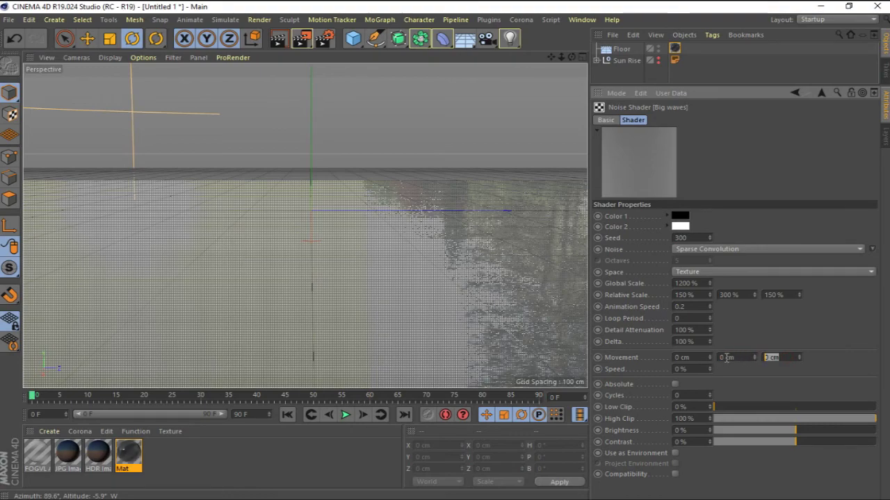
{"action": "type", "text": "4.5"}
{"action": "double_click", "coordinate": [675, 369]}
- Set the Big waves noise speed to 0.2% and cycles to 0.6
{"action": "double_click", "coordinate": [686, 306]}
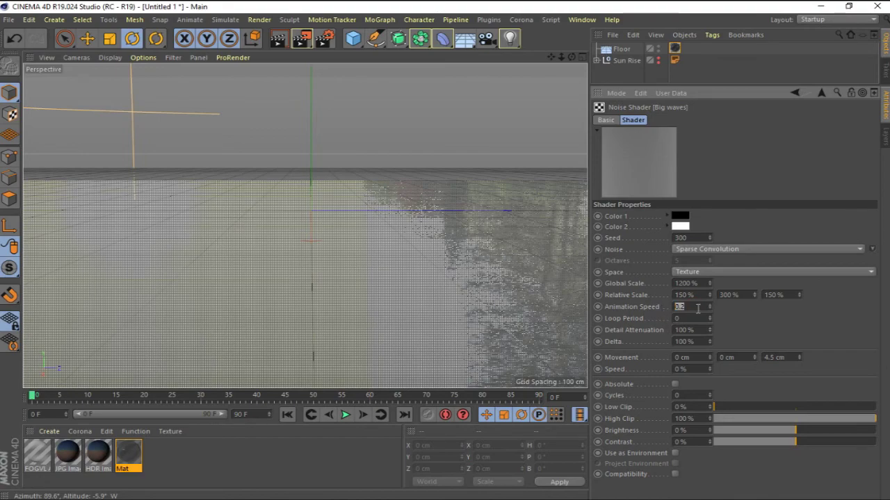
{"action": "double_click", "coordinate": [697, 369]}
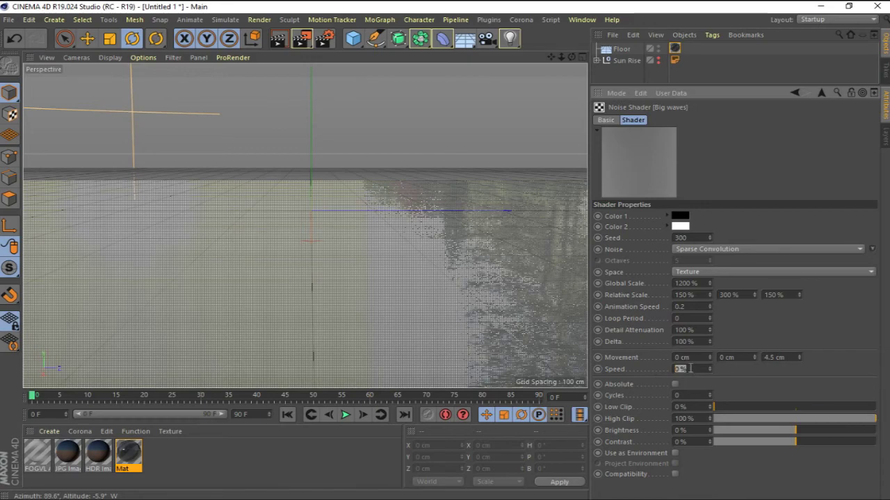
{"action": "type", "text": "0.2"}
{"action": "double_click", "coordinate": [698, 395]}
{"action": "type", "text": "0.6"}
{"action": "key", "text": "Return"}
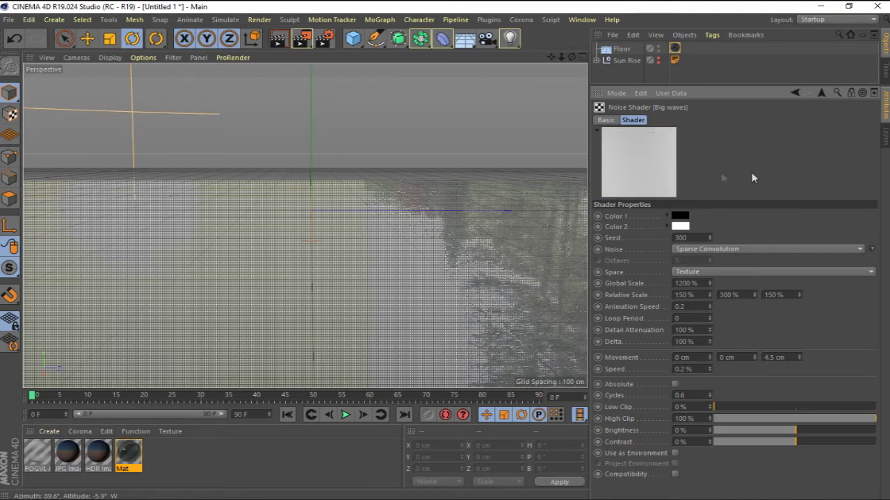
- Add a Noise layer named 'Small waves' to the Layer shader, below Big waves
{"action": "left_click", "coordinate": [822, 95]}
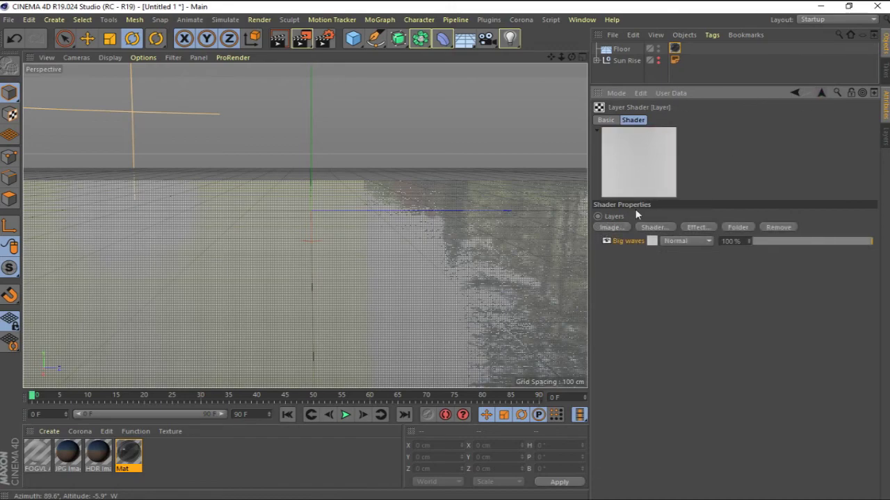
{"action": "left_click", "coordinate": [659, 233]}
{"action": "left_click", "coordinate": [730, 306]}
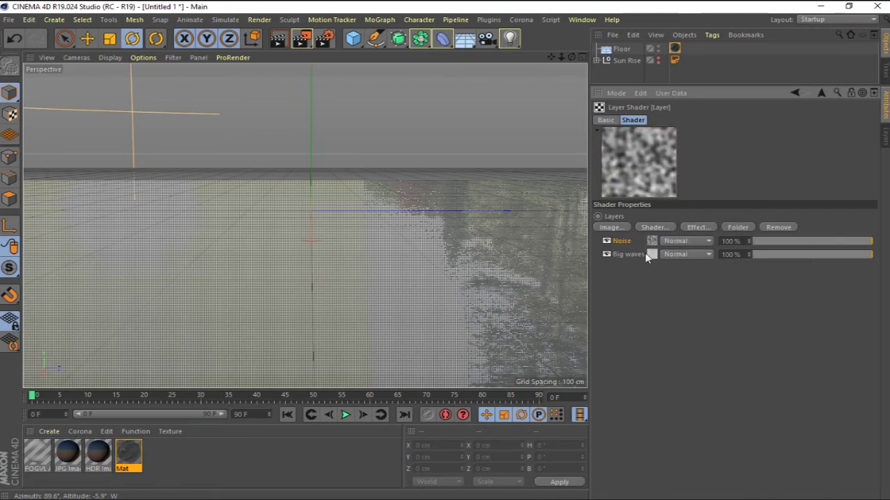
{"action": "double_click", "coordinate": [623, 242]}
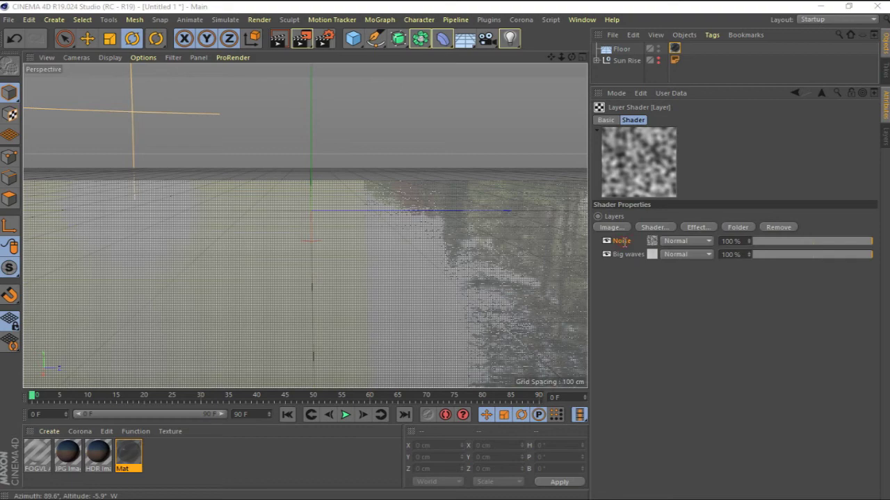
{"action": "type", "text": "Small waves"}
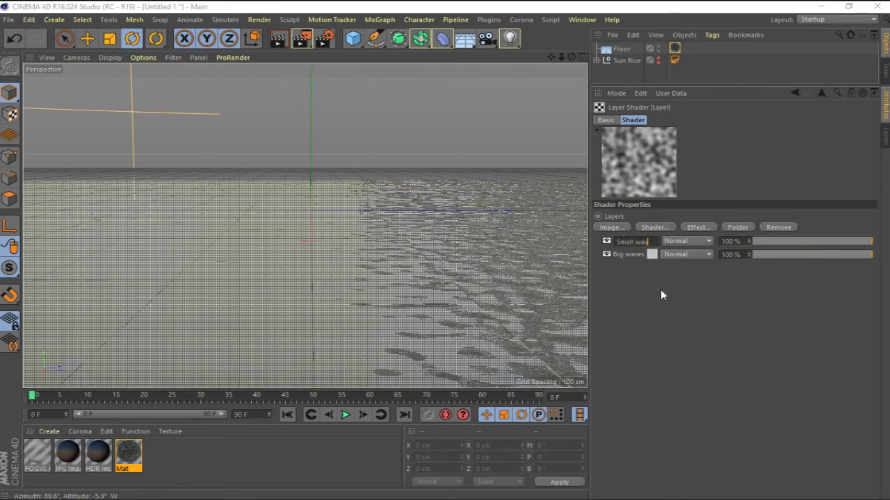
{"action": "key", "text": "Return"}
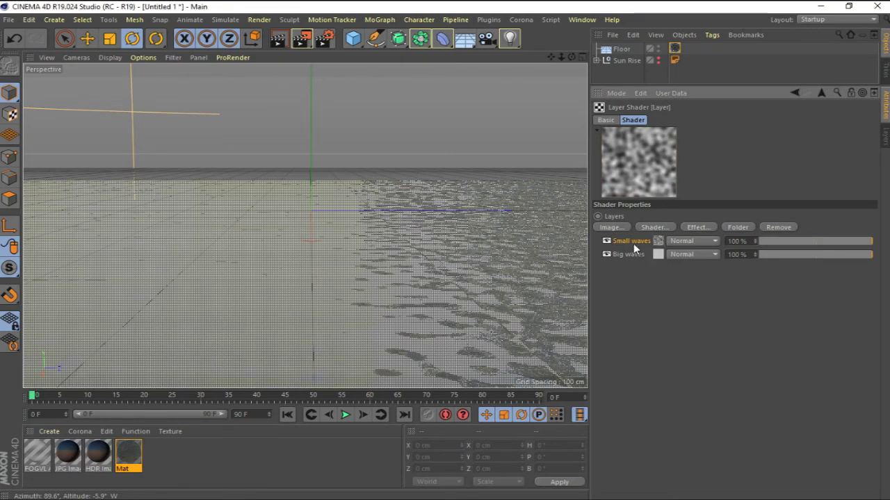
{"action": "left_click_drag", "start_coordinate": [643, 277], "coordinate": [636, 269]}
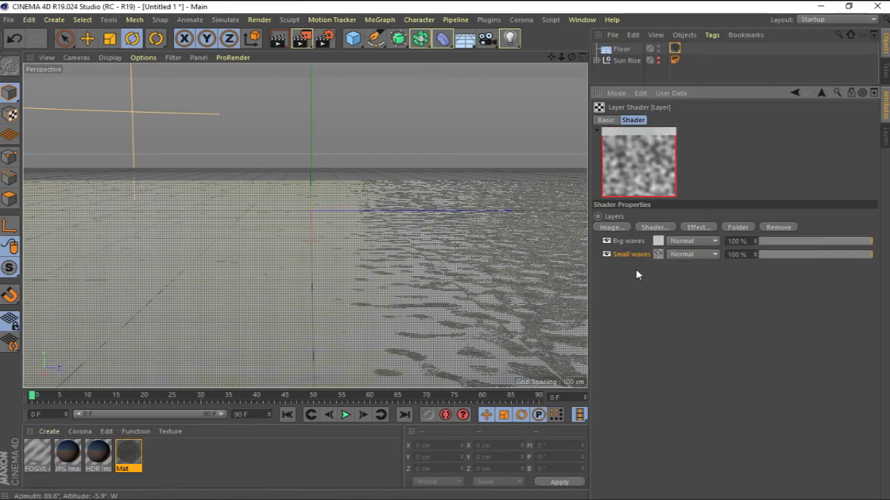
- Switch the Small waves noise to Displaced Voronoi with 3 octaves
{"action": "left_click", "coordinate": [658, 254]}
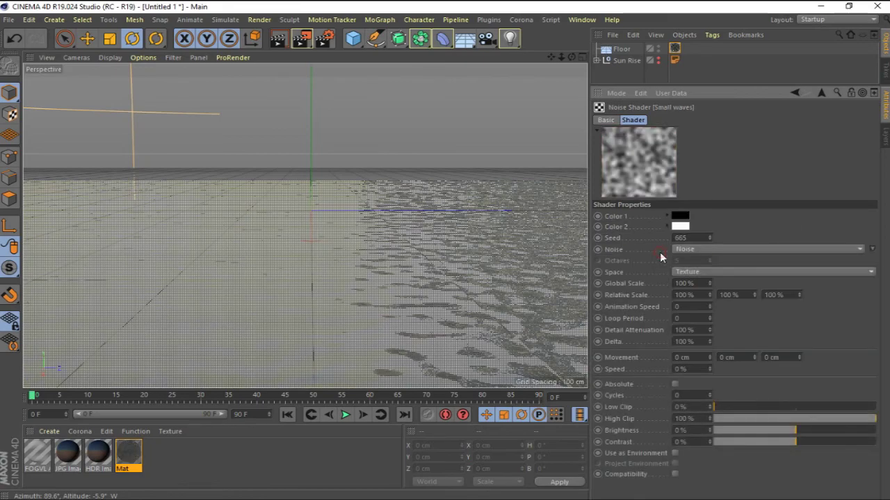
{"action": "left_click", "coordinate": [723, 250]}
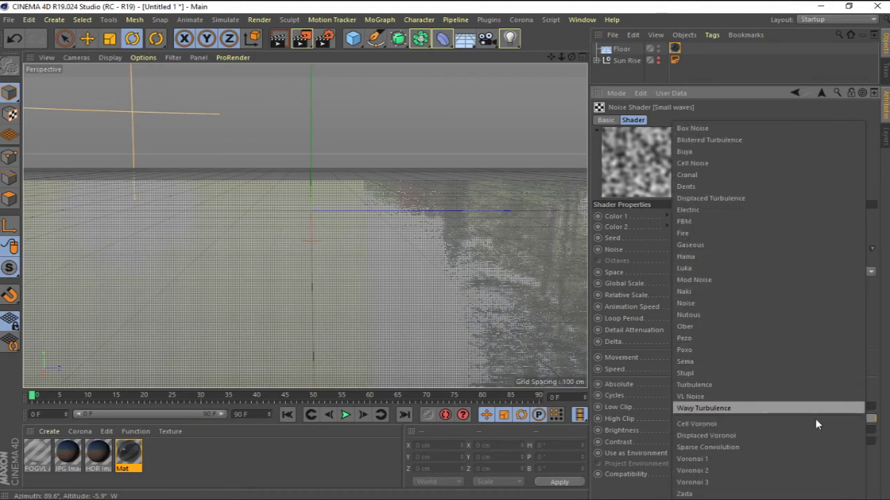
{"action": "left_click", "coordinate": [819, 436]}
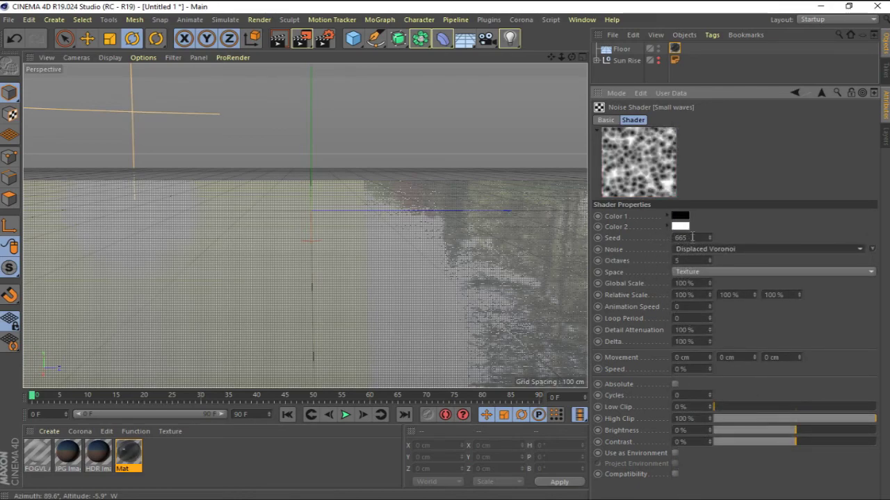
{"action": "left_click", "coordinate": [696, 261]}
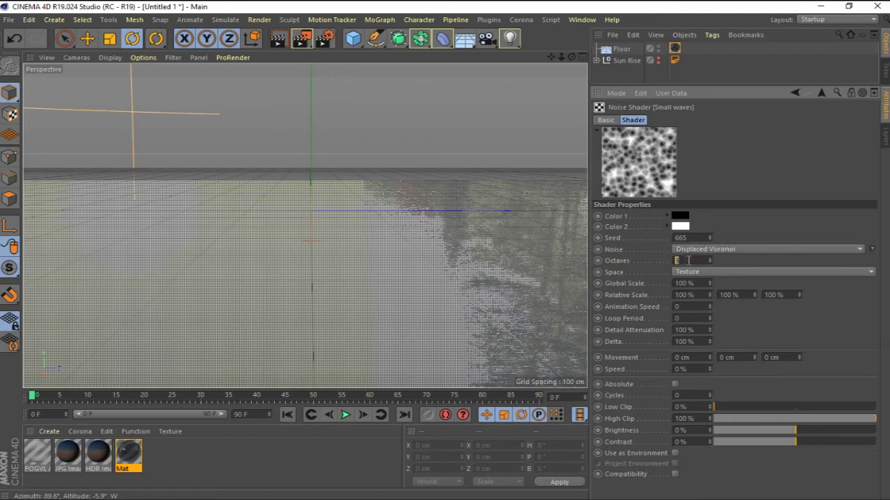
{"action": "type", "text": "3"}
{"action": "key", "text": "Return"}
- Set global scale to 800% and relative scale to 70/150/70%
{"action": "left_click_drag", "start_coordinate": [695, 282], "coordinate": [673, 286]}
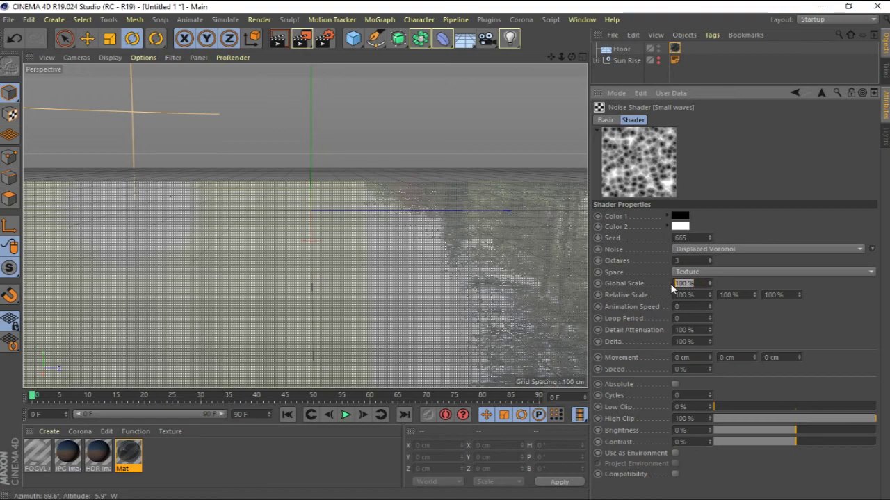
{"action": "type", "text": "800"}
{"action": "key", "text": "Return"}
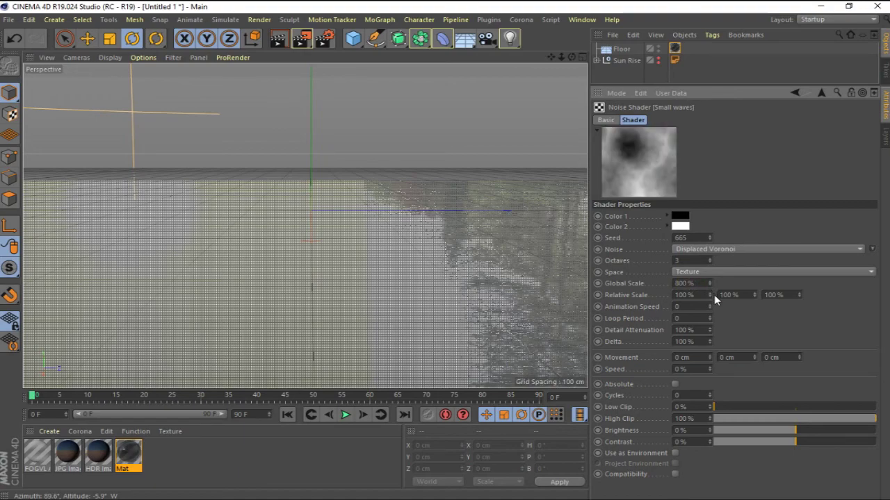
{"action": "left_click_drag", "start_coordinate": [695, 295], "coordinate": [655, 300]}
{"action": "type", "text": "70"}
{"action": "key", "text": "Tab"}
{"action": "type", "text": "150"}
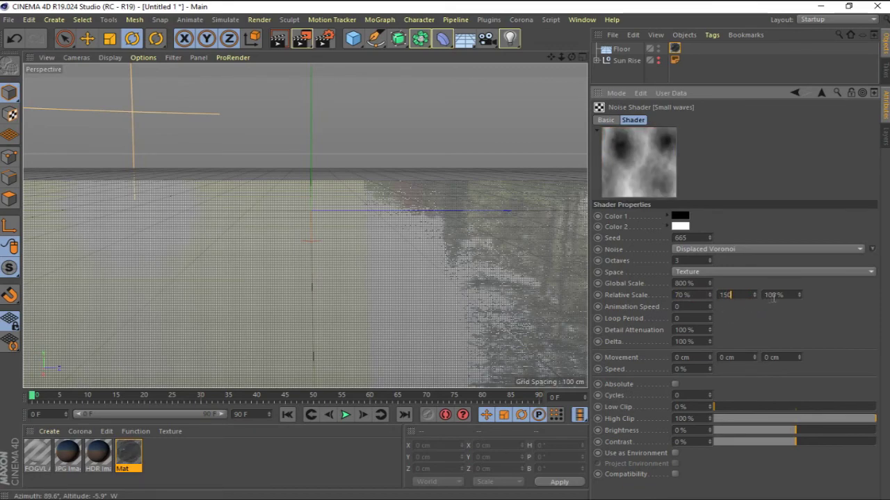
{"action": "key", "text": "Tab"}
{"action": "type", "text": "70"}
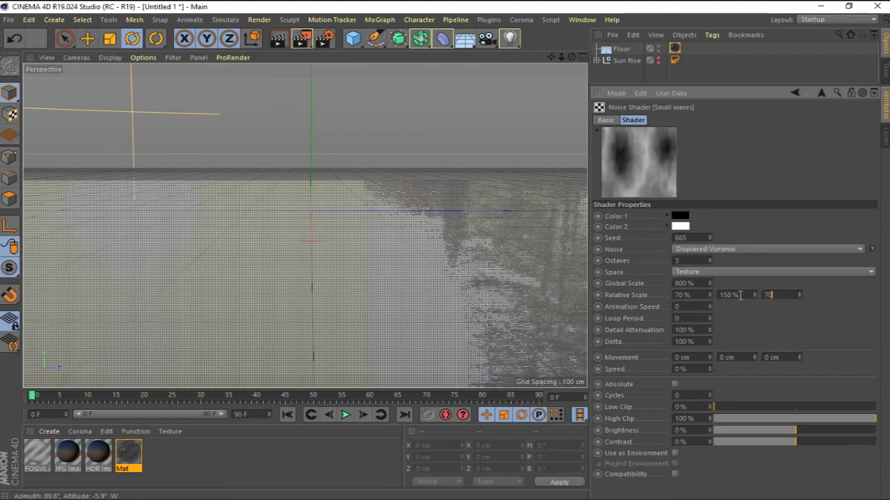
{"action": "key", "text": "Return"}
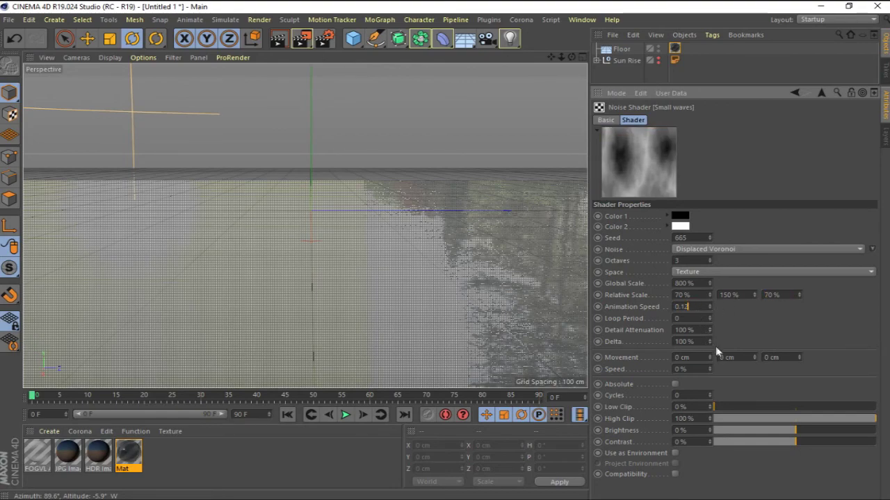
- Give the noise 0.12 animation speed, 2 cm Z movement and 0.12% speed
{"action": "key", "text": "Return"}
{"action": "double_click", "coordinate": [772, 357]}
{"action": "type", "text": "2"}
{"action": "key", "text": "Return"}
{"action": "double_click", "coordinate": [698, 369]}
{"action": "type", "text": "0"}
{"action": "key", "text": "Return"}
{"action": "left_click_drag", "start_coordinate": [727, 85], "coordinate": [728, 83]}
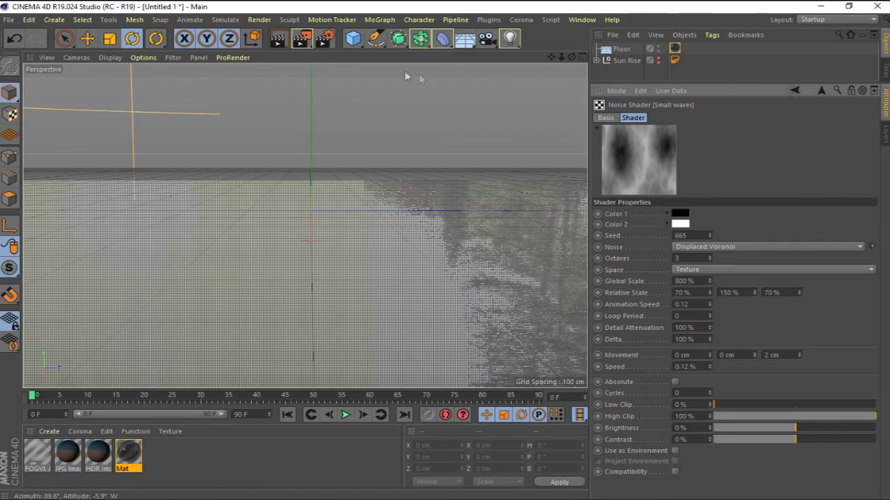
- Show the Sun Rise sky, render a preview, and drag Small waves contrast down to -35%
{"action": "left_click", "coordinate": [659, 58]}
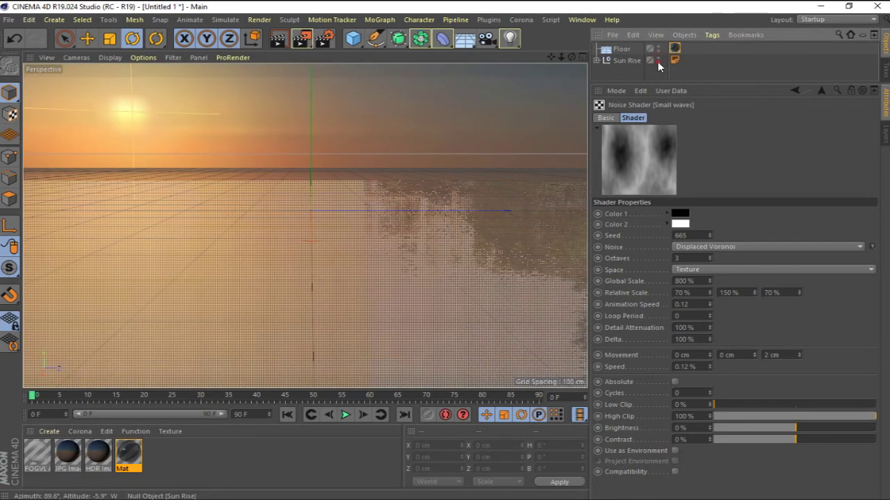
{"action": "left_click", "coordinate": [659, 60]}
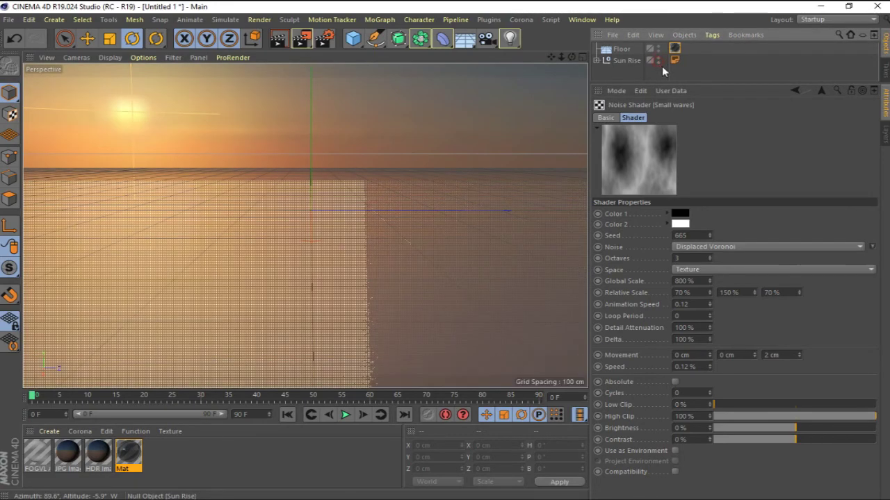
{"action": "left_click", "coordinate": [279, 43]}
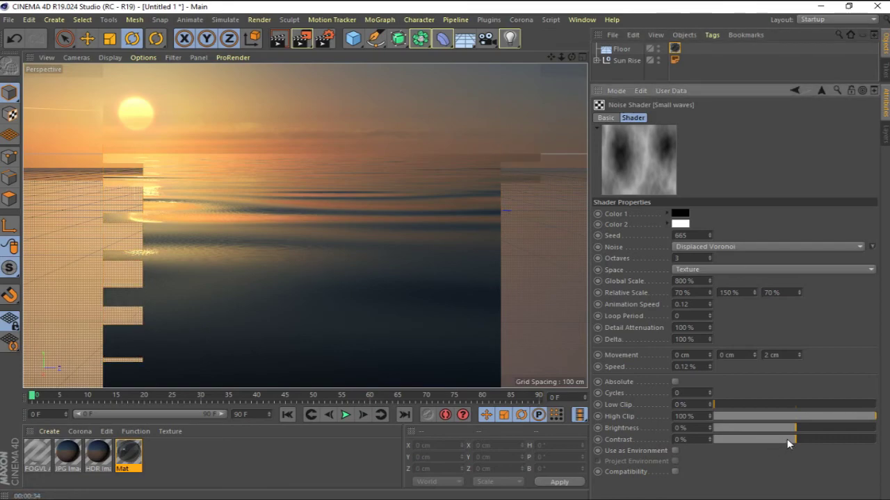
{"action": "left_click_drag", "start_coordinate": [789, 441], "coordinate": [766, 439]}
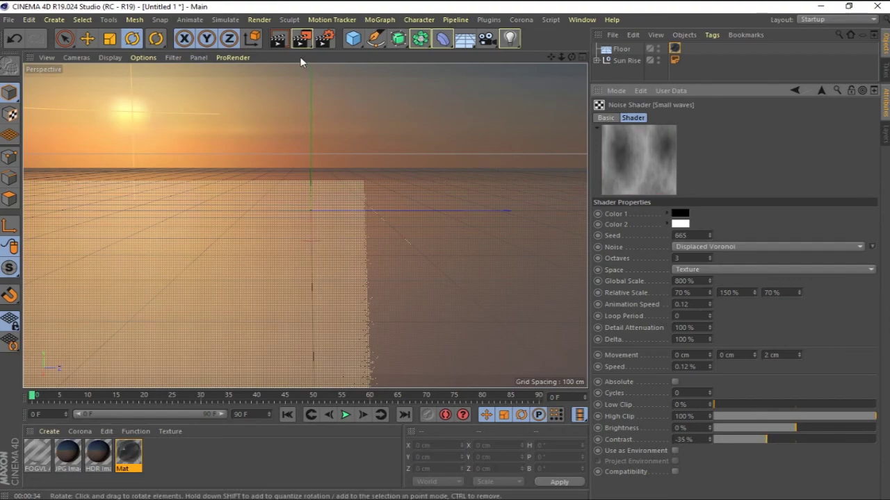
- Re-render the view and set the Small waves thumbnail preview to Animate
{"action": "left_click", "coordinate": [278, 39]}
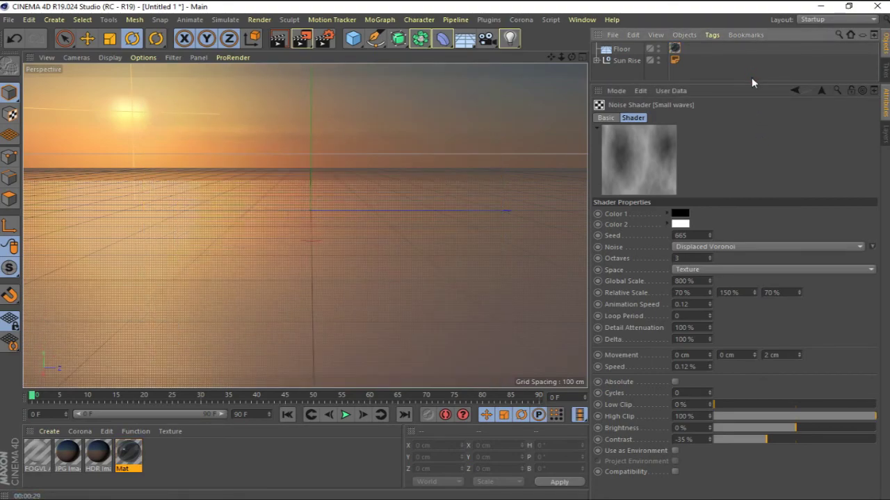
{"action": "right_click", "coordinate": [648, 157]}
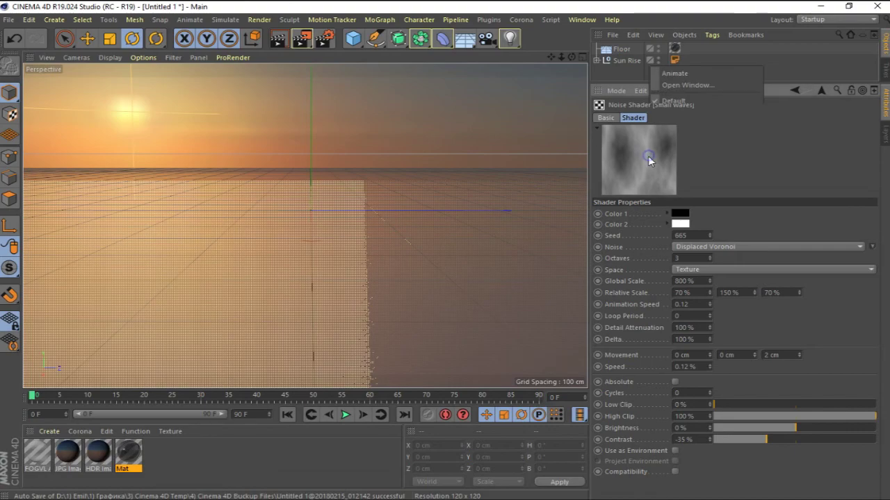
{"action": "left_click", "coordinate": [709, 74]}
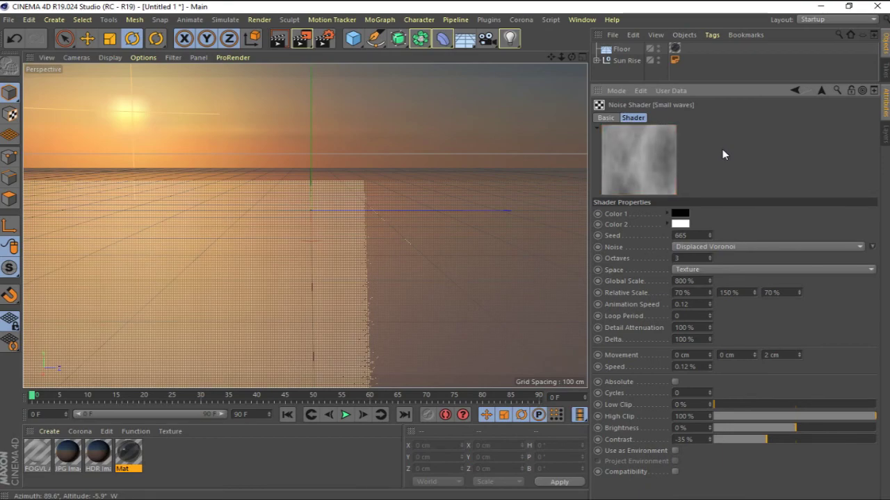
- Add a Noise layer to the wave stack and name it 'Medium waves'
{"action": "left_click", "coordinate": [820, 91]}
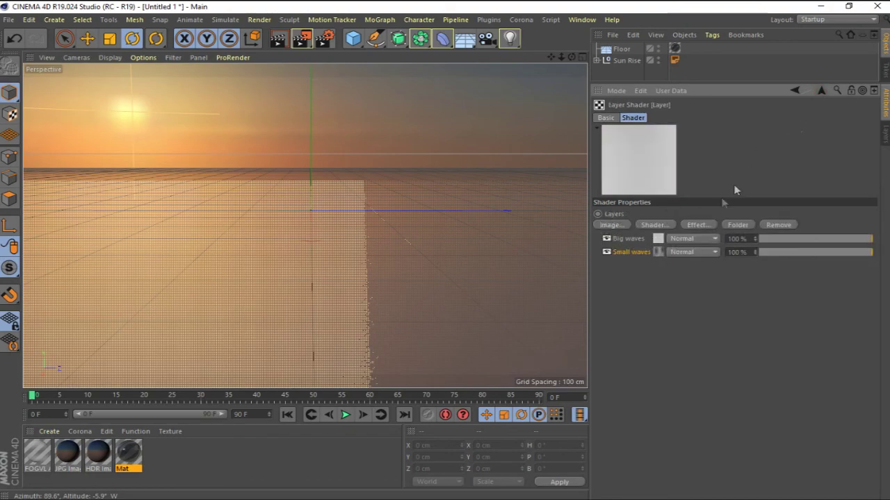
{"action": "left_click", "coordinate": [654, 228]}
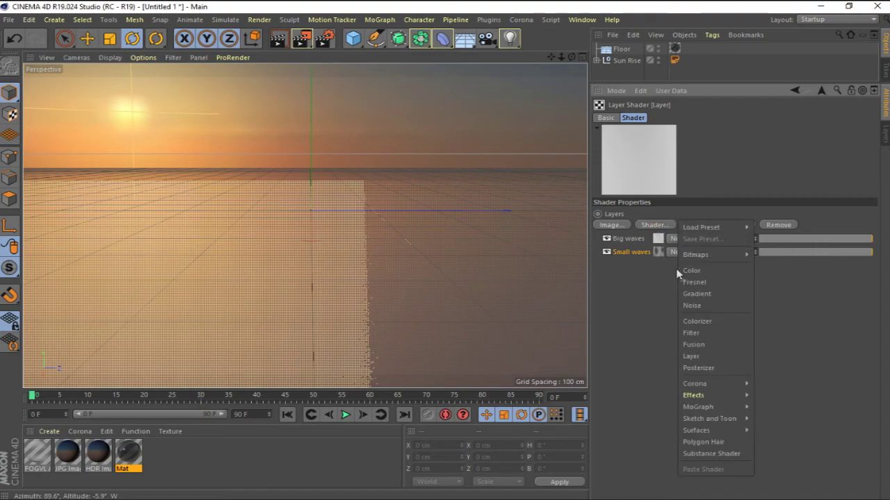
{"action": "left_click", "coordinate": [709, 307]}
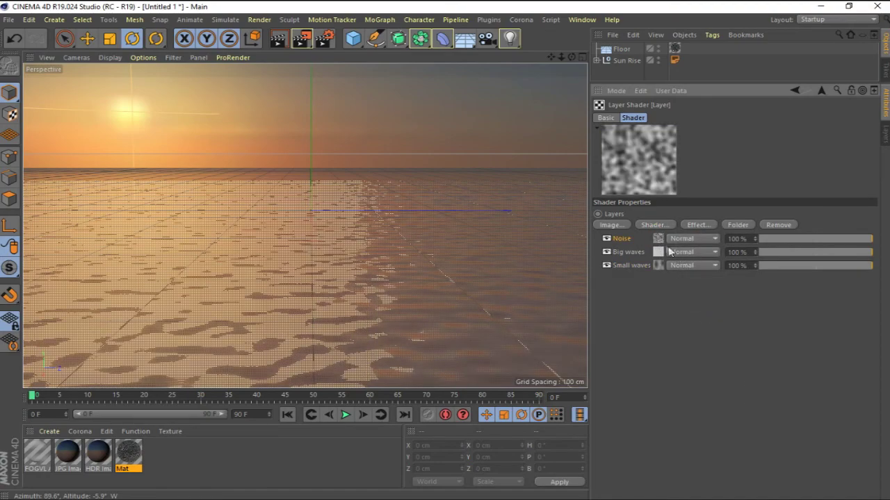
{"action": "double_click", "coordinate": [623, 239]}
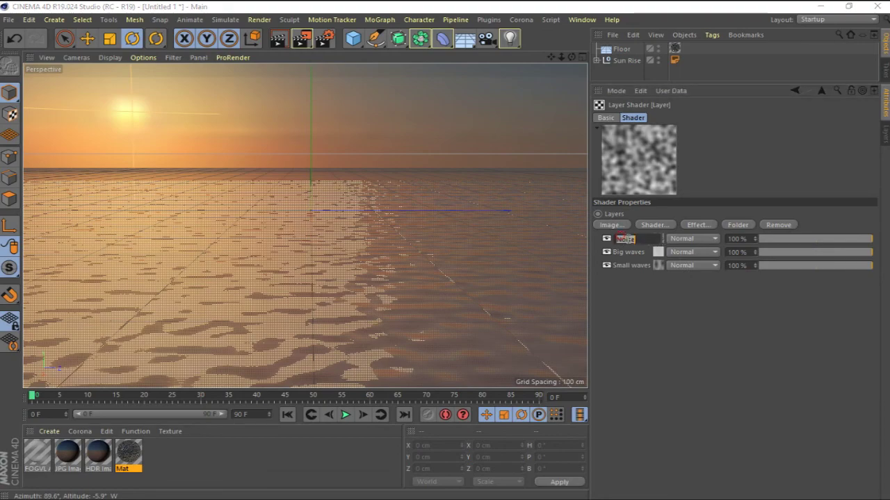
{"action": "type", "text": "Medium waves"}
{"action": "key", "text": "Return"}
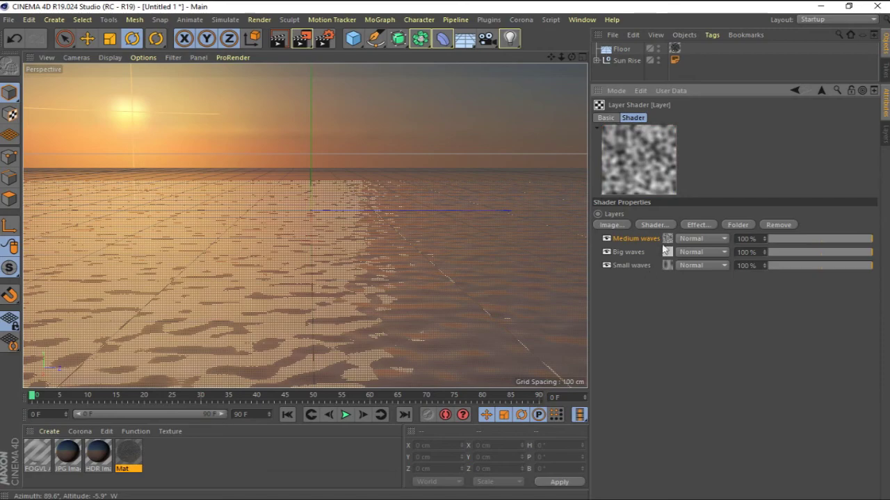
- Give the Medium waves noise seed 250 and 500% global scale
{"action": "left_click", "coordinate": [668, 239]}
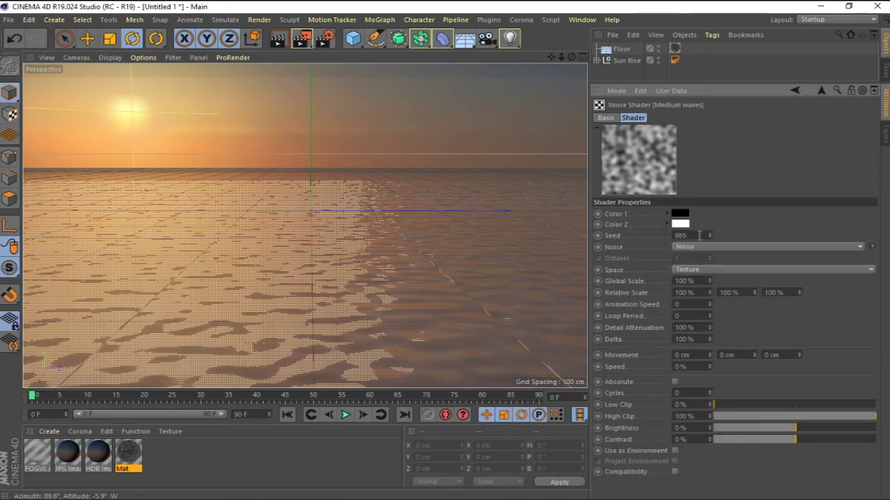
{"action": "left_click_drag", "start_coordinate": [695, 235], "coordinate": [671, 235]}
{"action": "type", "text": "250"}
{"action": "key", "text": "Return"}
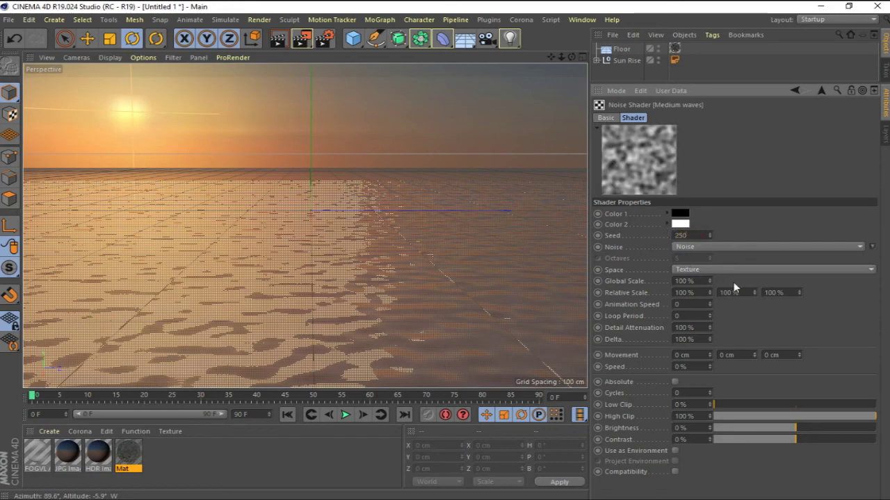
{"action": "type", "text": "500"}
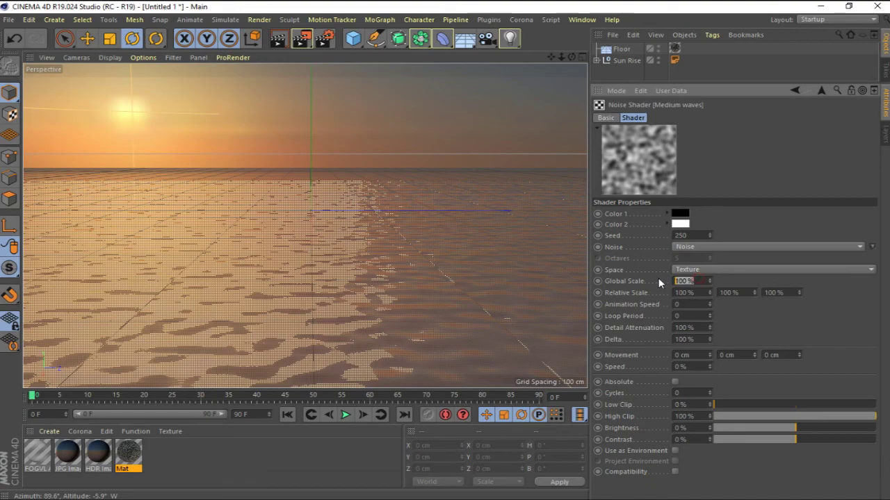
{"action": "key", "text": "Return"}
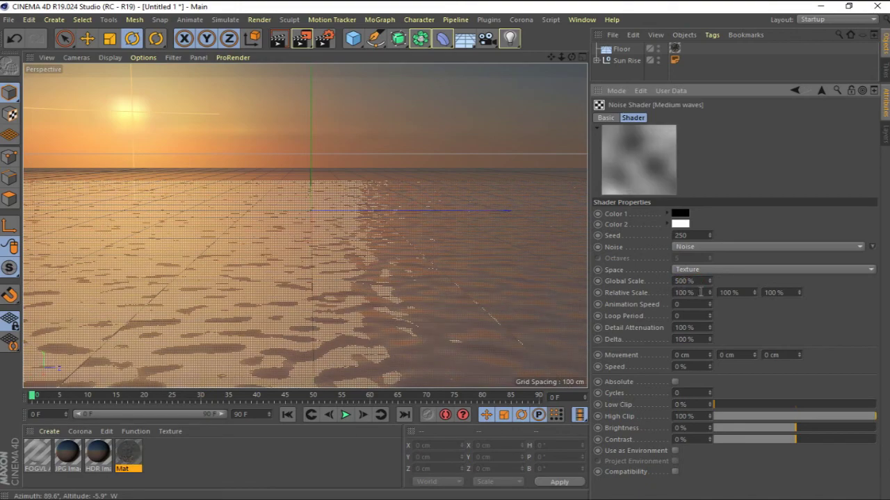
- Set the Medium waves relative scale to 115/230/115%
{"action": "key", "text": "Tab"}
{"action": "type", "text": "1"}
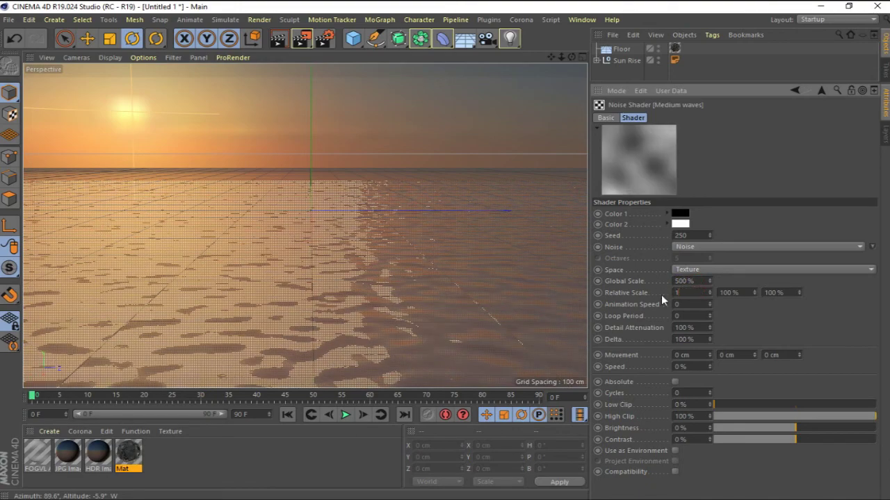
{"action": "type", "text": "15"}
{"action": "left_click", "coordinate": [744, 292]}
{"action": "type", "text": "230"}
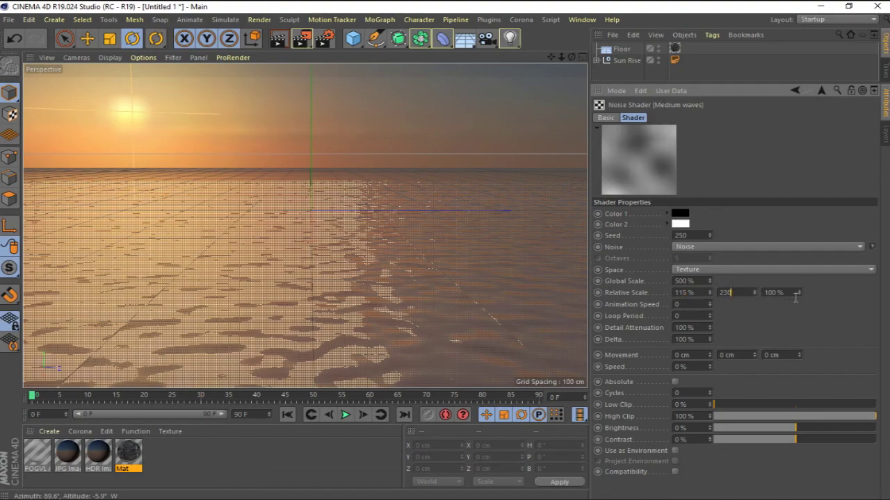
{"action": "left_click", "coordinate": [791, 292]}
{"action": "type", "text": "115"}
{"action": "key", "text": "Return"}
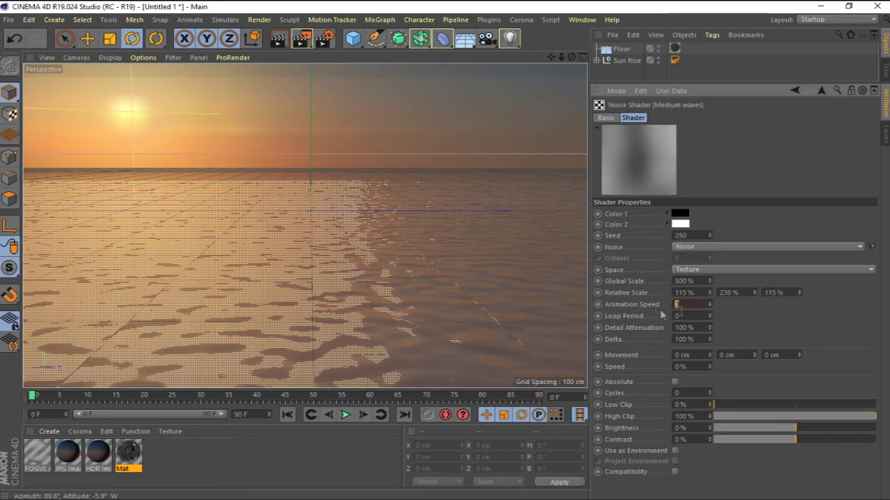
- Set 0.1 animation speed, 3 cm Z movement and 0.1% speed
{"action": "type", "text": "0.1"}
{"action": "key", "text": "Return"}
{"action": "left_click", "coordinate": [787, 355]}
{"action": "type", "text": "5"}
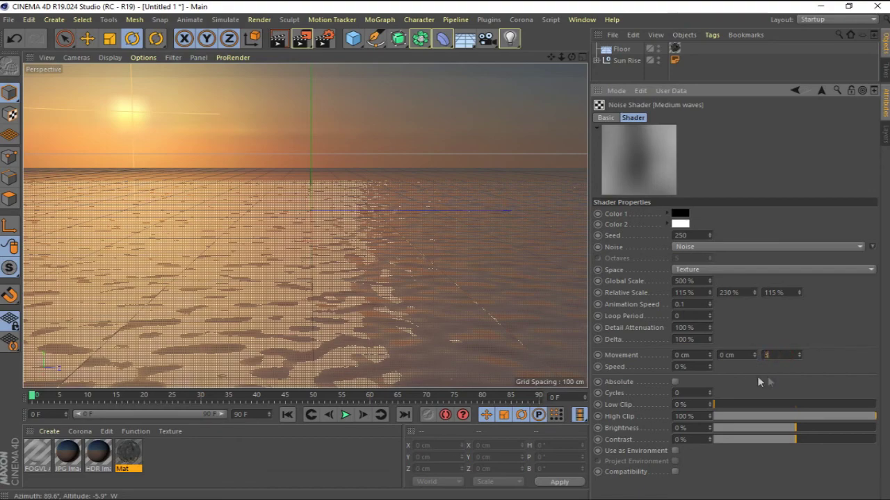
{"action": "key", "text": "Tab"}
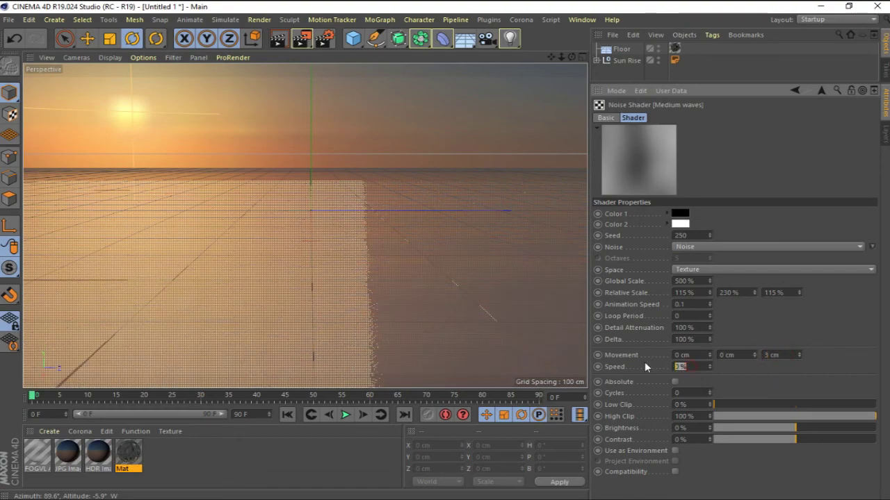
{"action": "type", "text": ".1"}
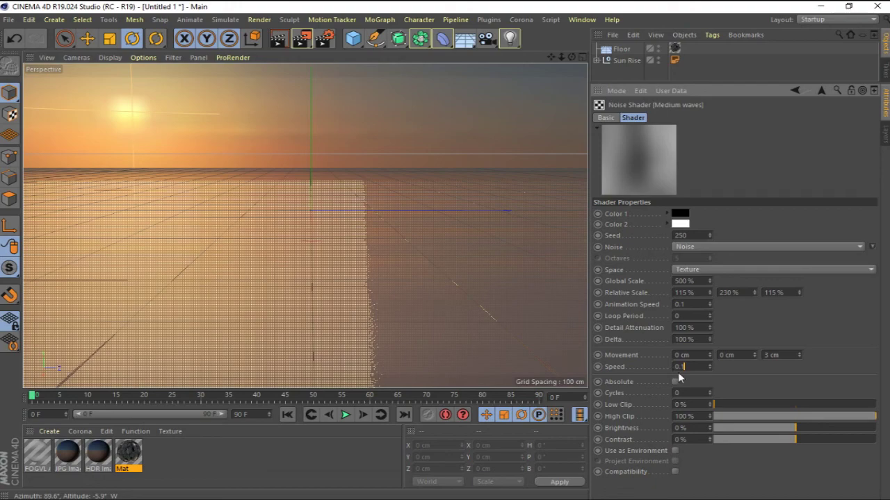
{"action": "left_click", "coordinate": [733, 378]}
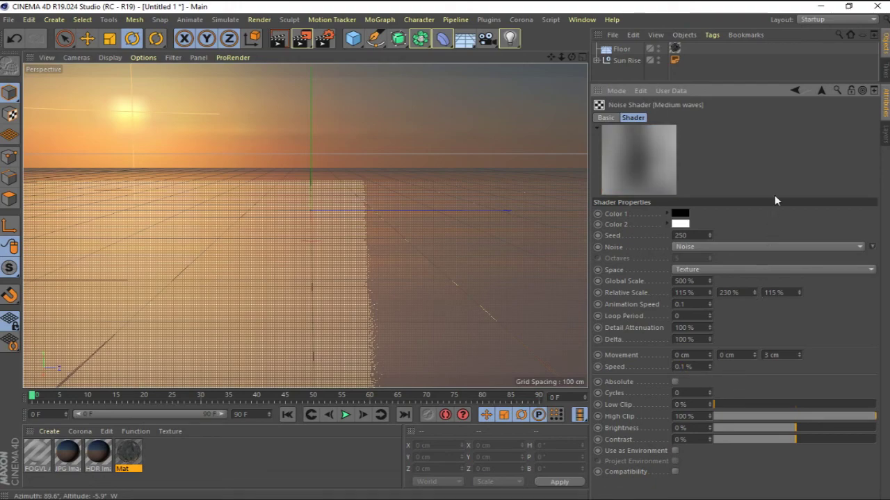
- Render a preview, then drag Big waves to the top and Small waves above Medium waves
{"action": "left_click", "coordinate": [820, 91]}
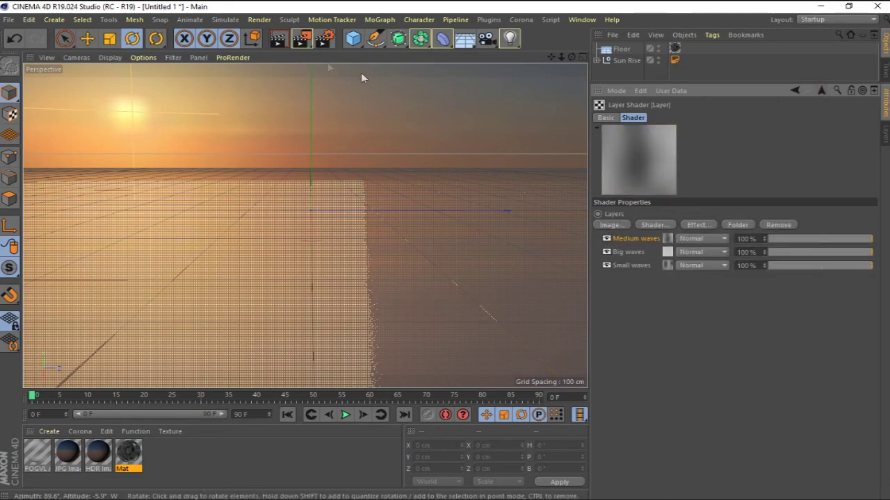
{"action": "left_click", "coordinate": [281, 41]}
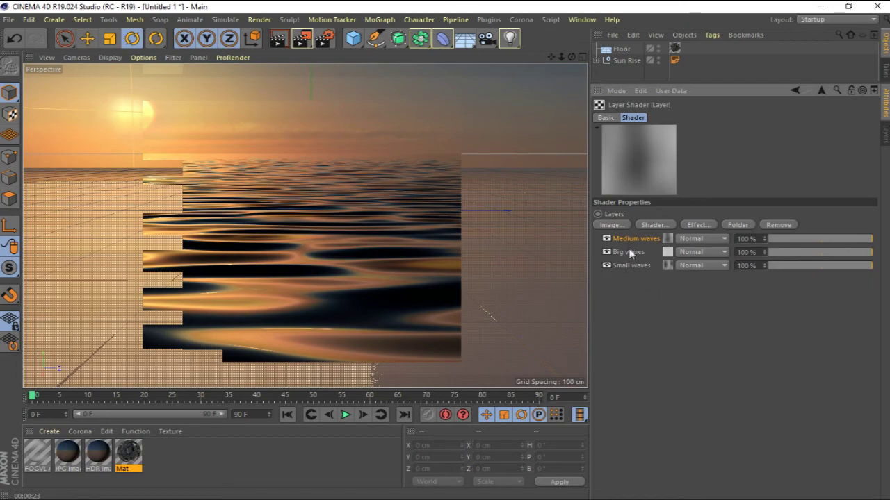
{"action": "left_click_drag", "start_coordinate": [629, 251], "coordinate": [631, 242]}
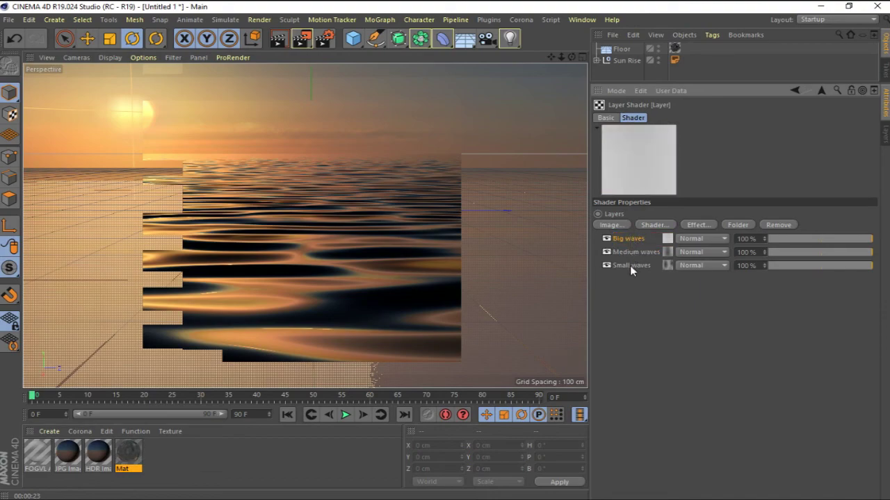
{"action": "left_click_drag", "start_coordinate": [630, 265], "coordinate": [631, 254]}
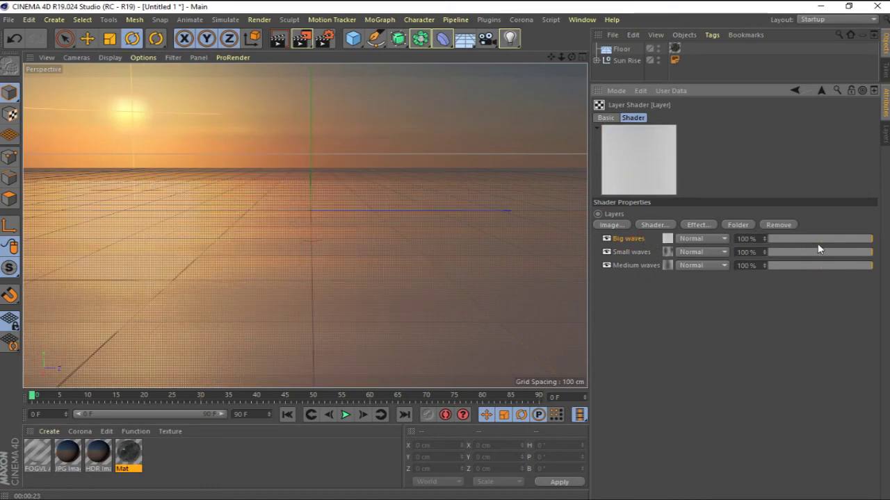
- Set layer strengths to Big waves 55%, Small waves 80%, Medium waves 30%, then render
{"action": "left_click", "coordinate": [829, 240]}
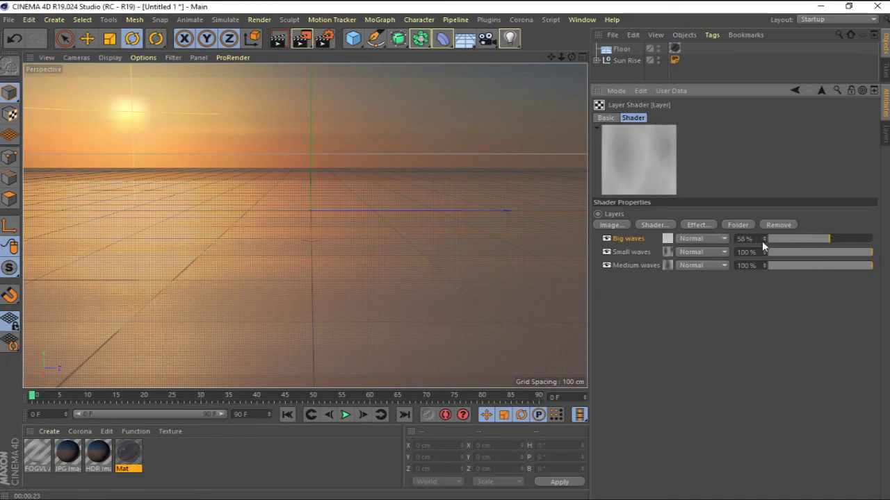
{"action": "left_click_drag", "start_coordinate": [764, 240], "coordinate": [777, 251]}
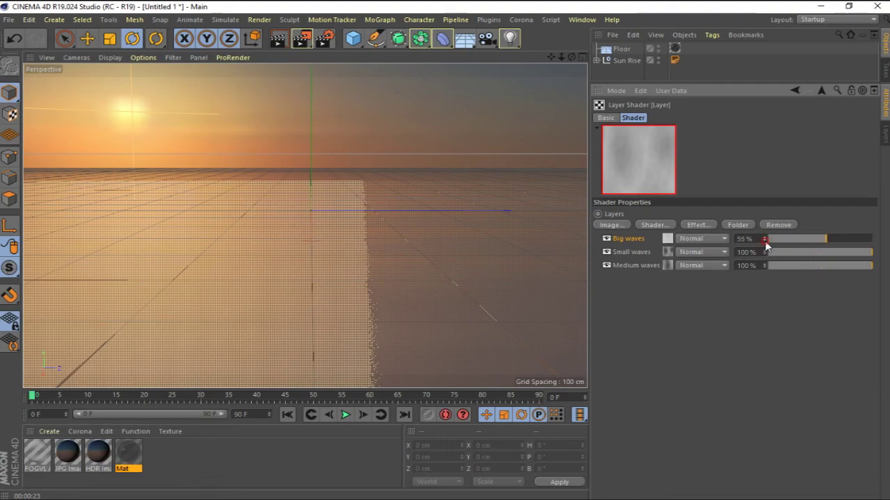
{"action": "left_click", "coordinate": [854, 256]}
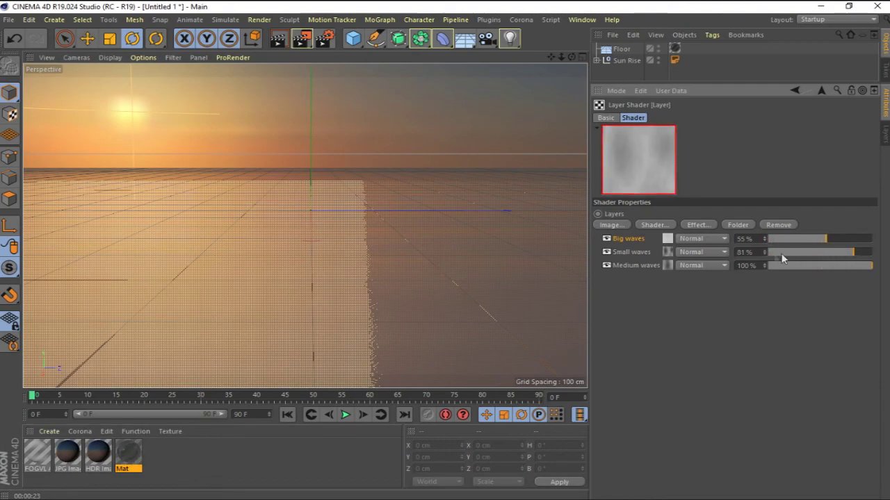
{"action": "left_click", "coordinate": [764, 253]}
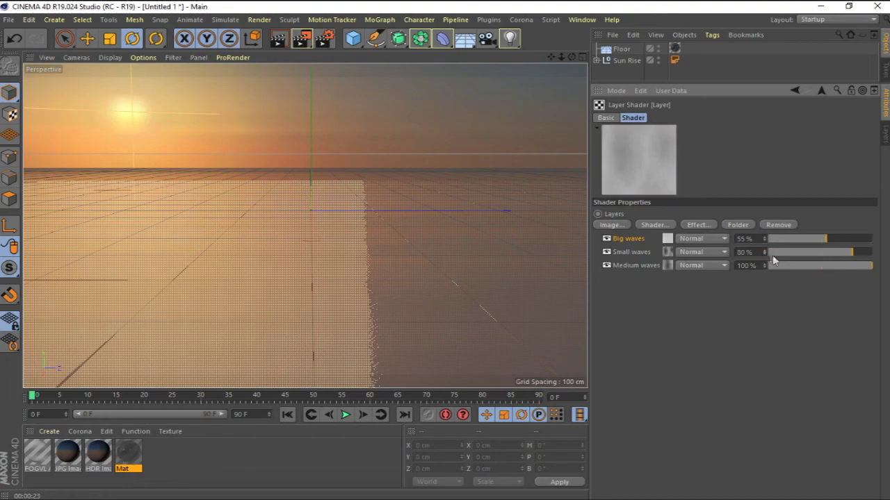
{"action": "left_click", "coordinate": [800, 265]}
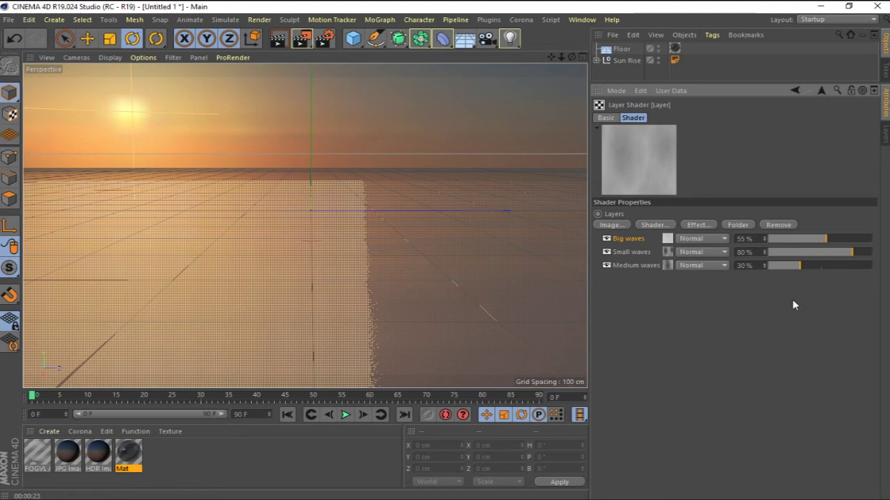
{"action": "left_click", "coordinate": [279, 38]}
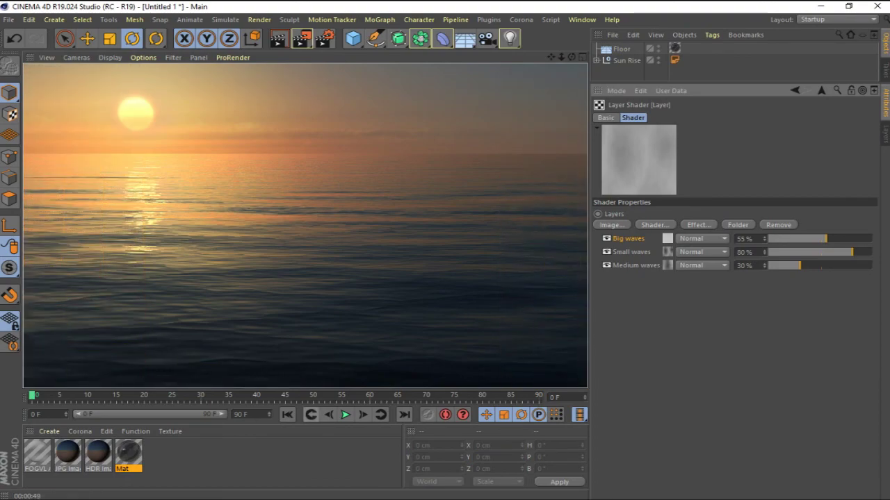
- Set the Mat material's reflection layer brightness to 150%
{"action": "left_click", "coordinate": [823, 149]}
{"action": "left_click", "coordinate": [821, 90]}
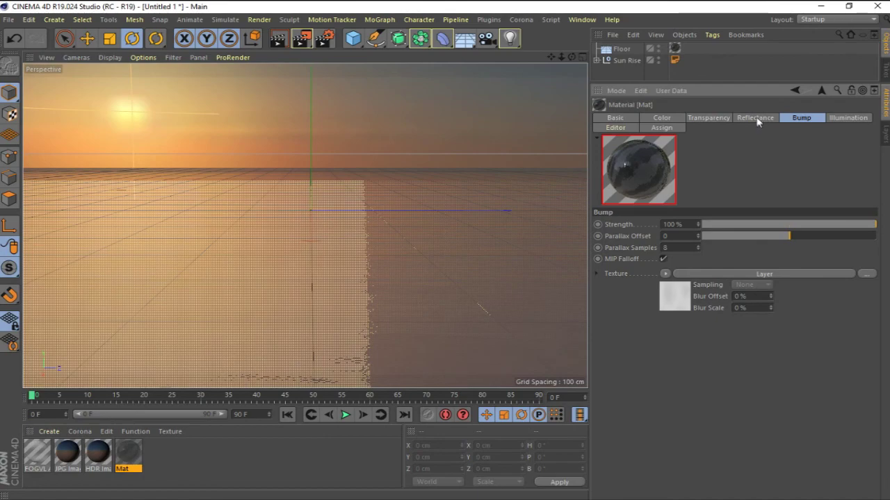
{"action": "left_click", "coordinate": [756, 119]}
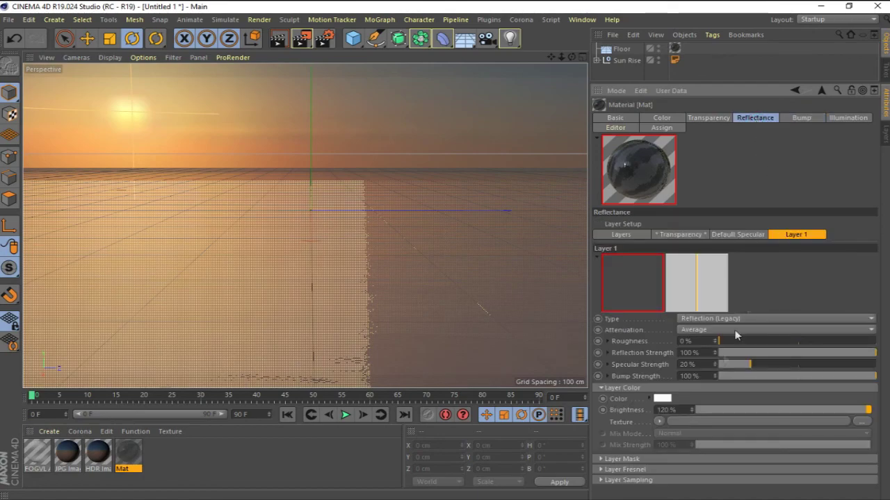
{"action": "left_click", "coordinate": [666, 410]}
{"action": "type", "text": "150"}
{"action": "key", "text": "Return"}
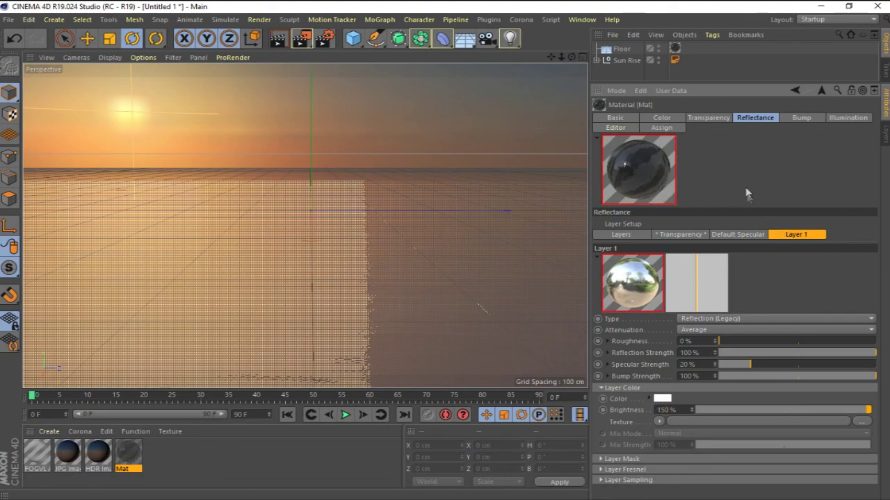
- Lower the transparency brightness to 90% and render a preview of the ocean
{"action": "left_click", "coordinate": [710, 118]}
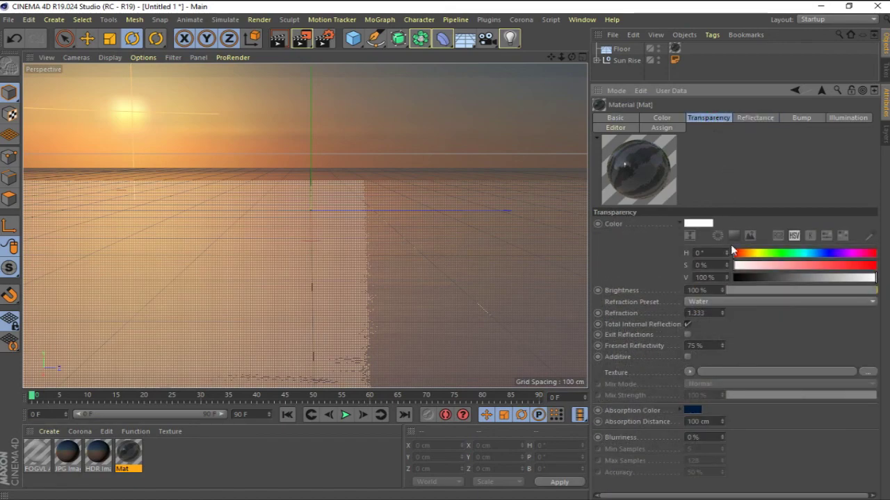
{"action": "left_click", "coordinate": [723, 293]}
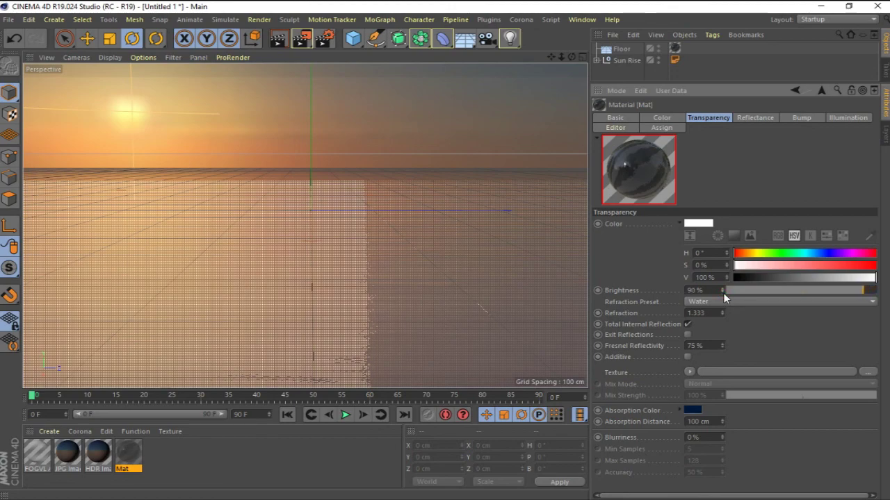
{"action": "left_click", "coordinate": [278, 39]}
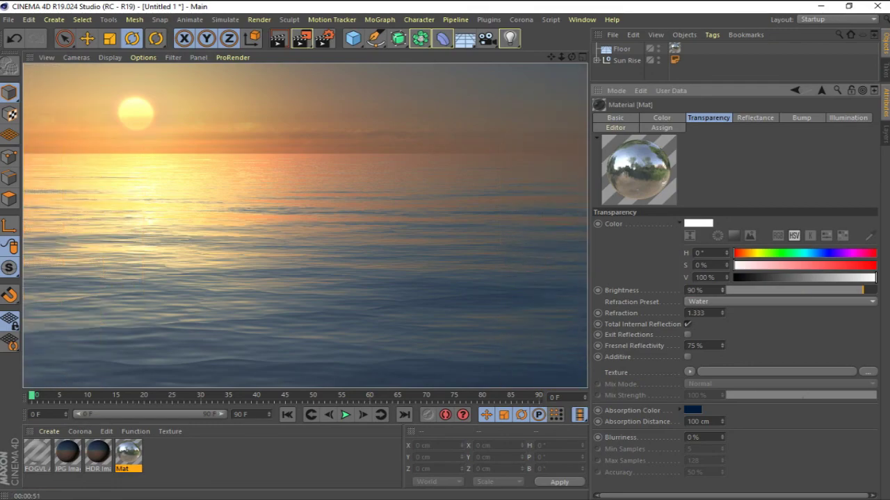
{"action": "left_click", "coordinate": [747, 119]}
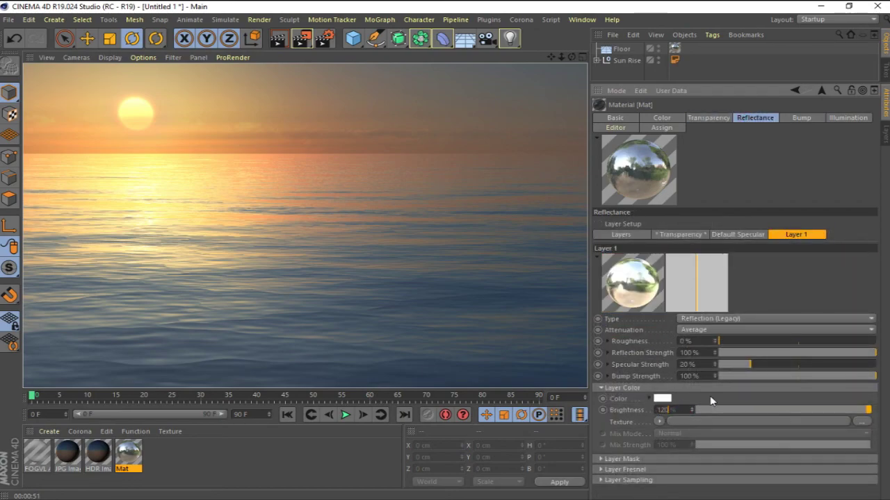
{"action": "left_click", "coordinate": [543, 230]}
- Add a camera, look through it, and tilt its pitch slightly
{"action": "left_click", "coordinate": [487, 40]}
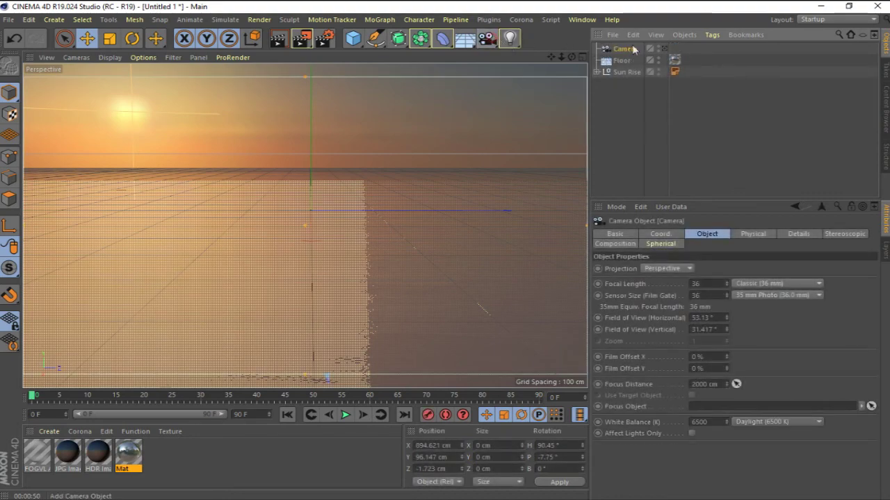
{"action": "left_click", "coordinate": [666, 50]}
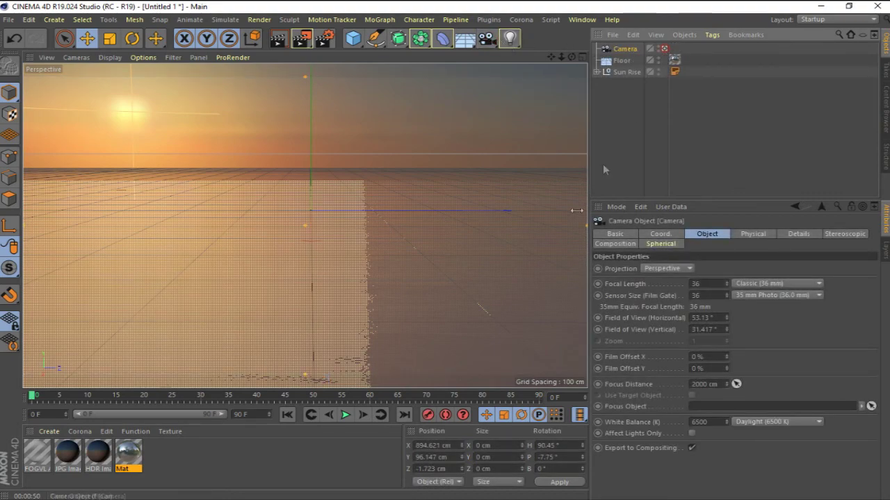
{"action": "left_click", "coordinate": [577, 457]}
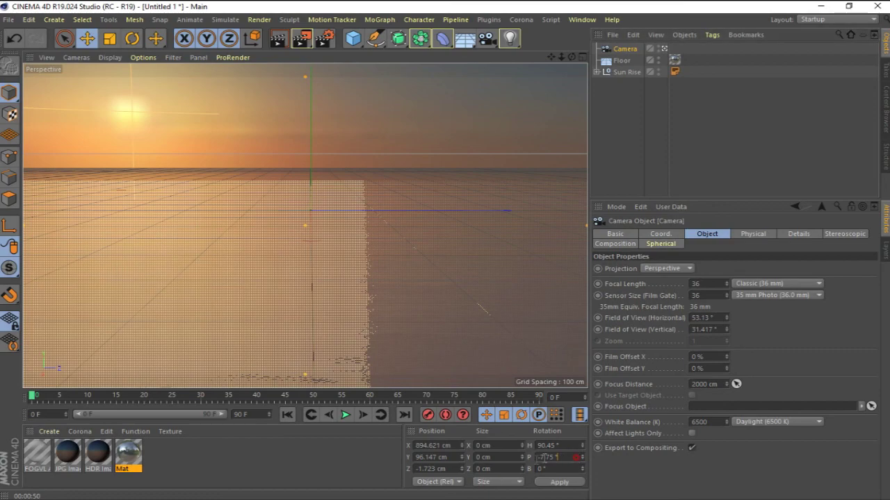
{"action": "key", "text": "Return"}
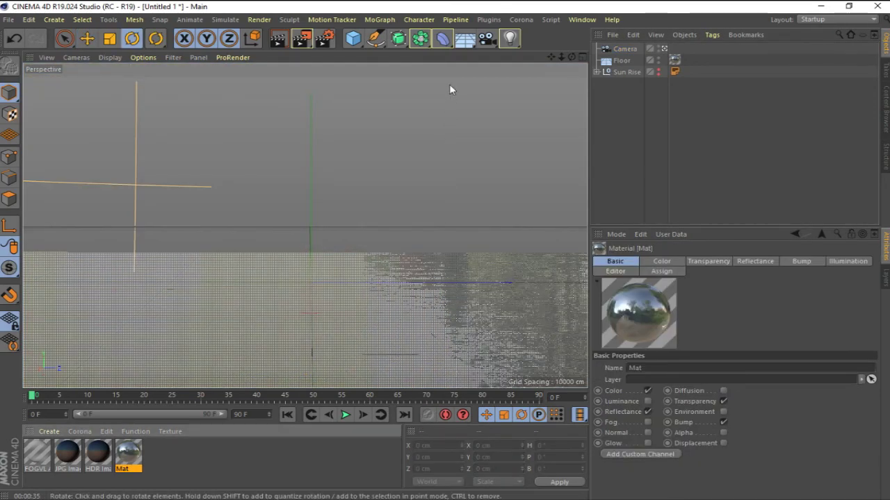
- Add a Physical Sky, rotate its sun, and render the daylight ocean
{"action": "left_click", "coordinate": [468, 41]}
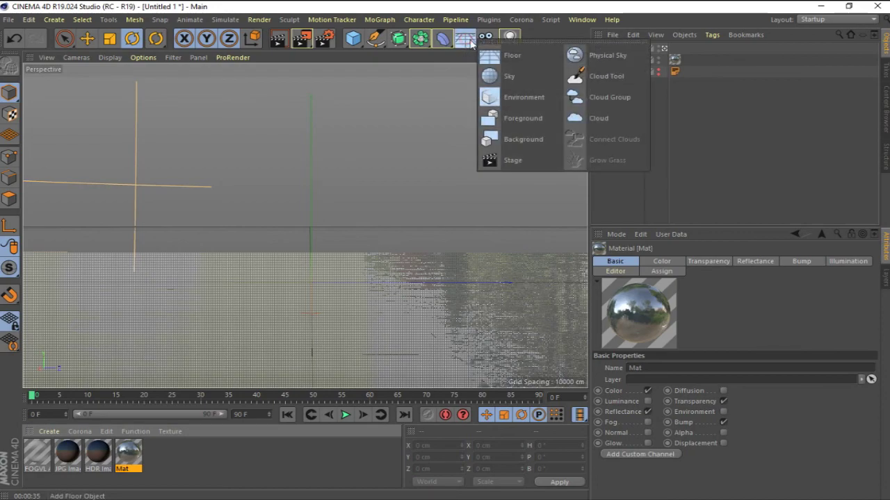
{"action": "left_click", "coordinate": [636, 53]}
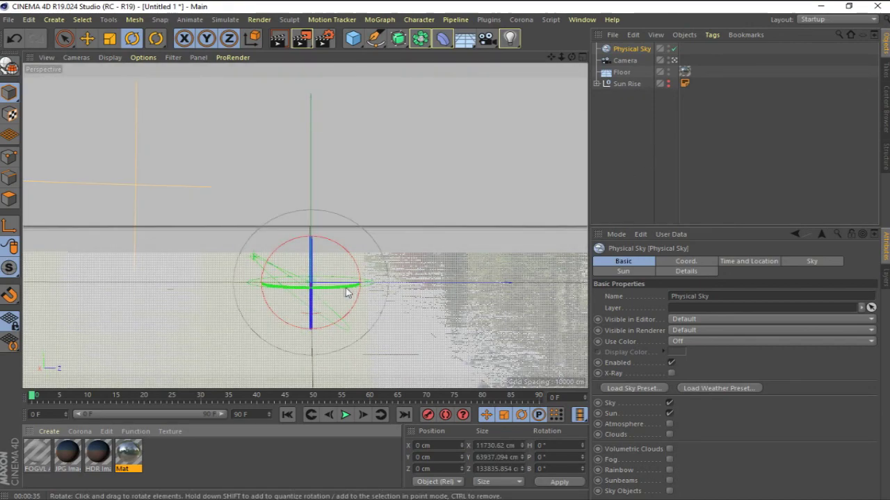
{"action": "left_click_drag", "start_coordinate": [335, 286], "coordinate": [364, 292]}
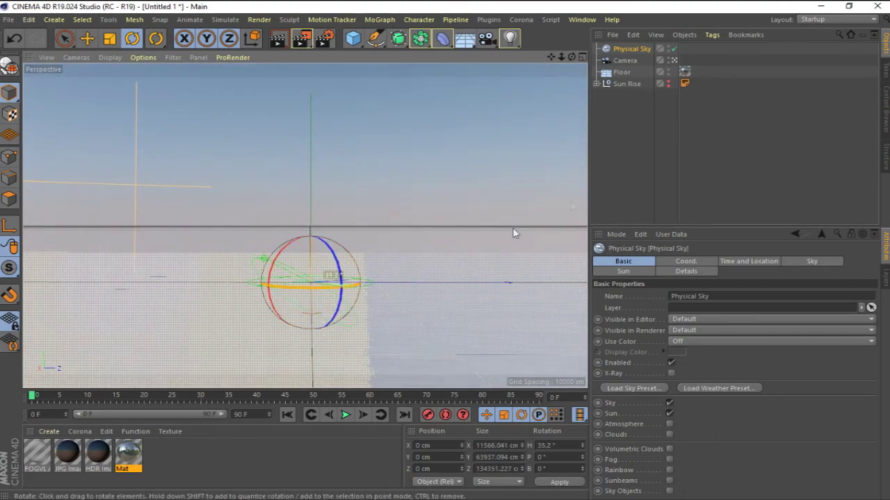
{"action": "left_click", "coordinate": [667, 160]}
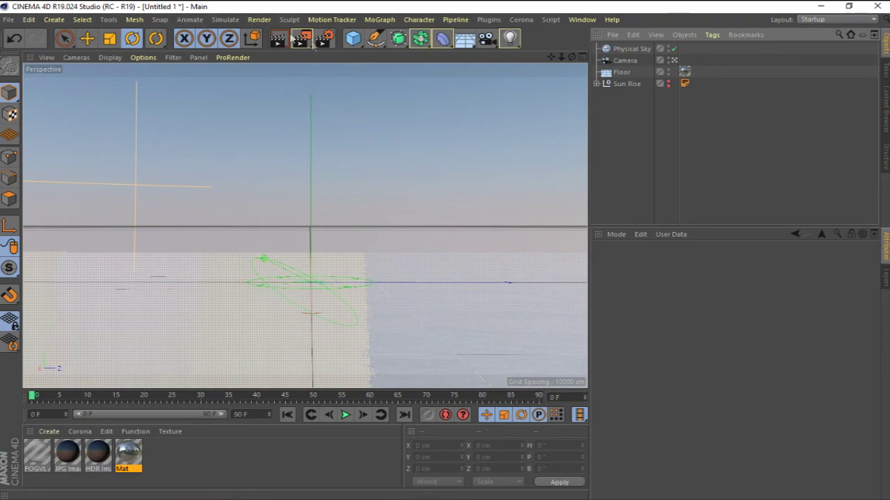
{"action": "left_click", "coordinate": [280, 39]}
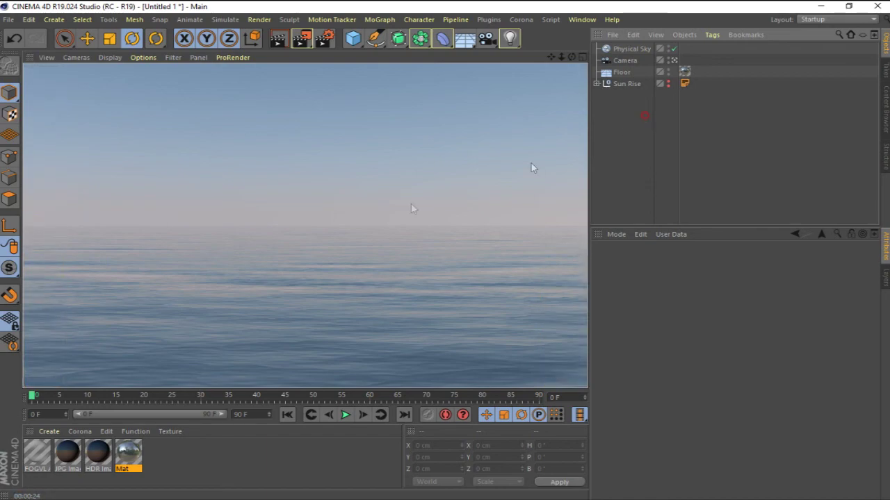
- Select the water material and bring up its Reflectance layer settings
{"action": "left_click", "coordinate": [193, 335]}
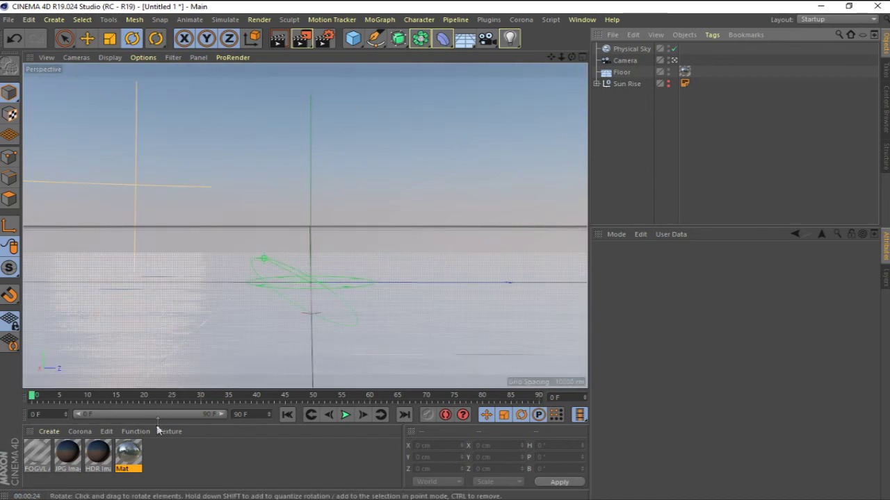
{"action": "left_click", "coordinate": [132, 456]}
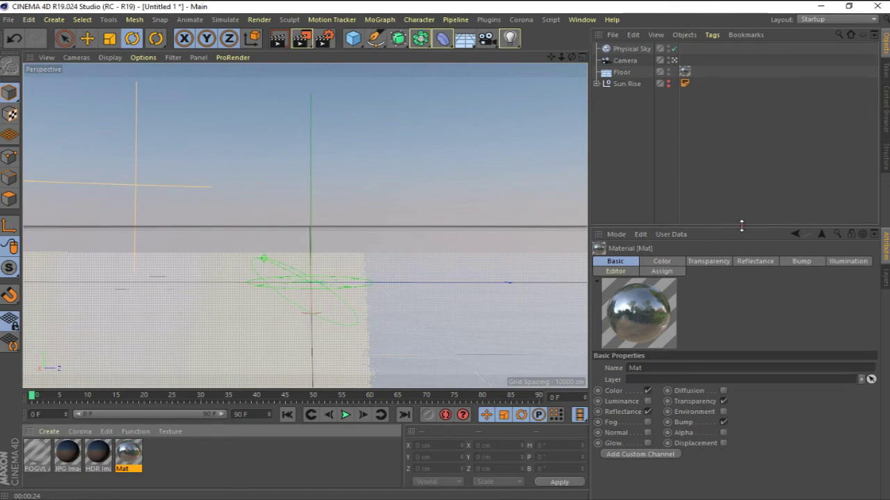
{"action": "left_click_drag", "start_coordinate": [742, 226], "coordinate": [742, 151]}
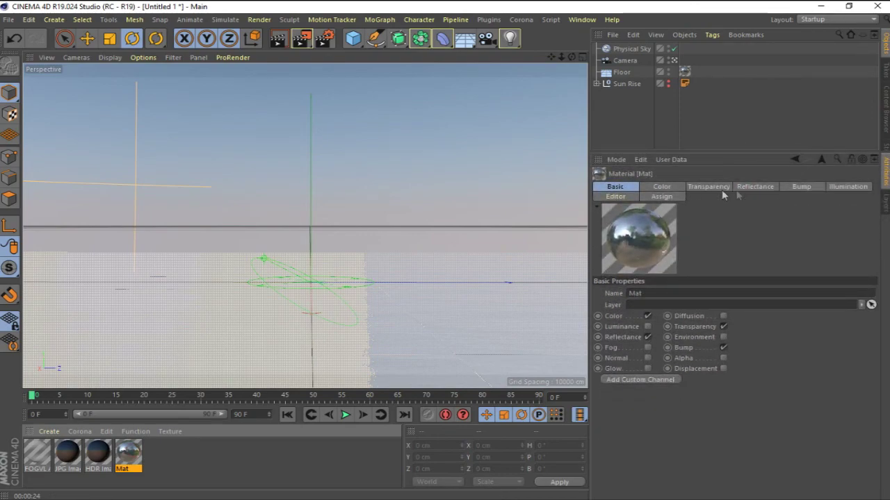
{"action": "left_click", "coordinate": [757, 187]}
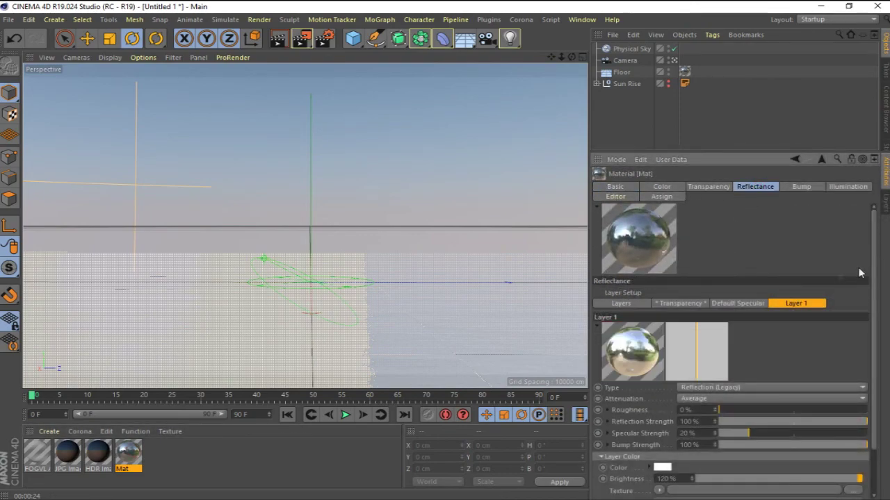
{"action": "left_click_drag", "start_coordinate": [875, 275], "coordinate": [877, 329]}
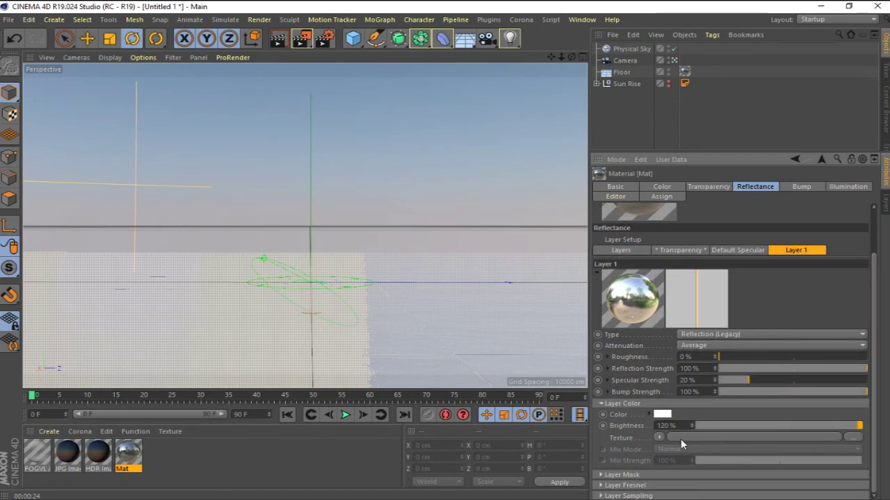
- Set the reflection layer colour to H 194°, S 73%, V 47% and render
{"action": "left_click", "coordinate": [664, 414]}
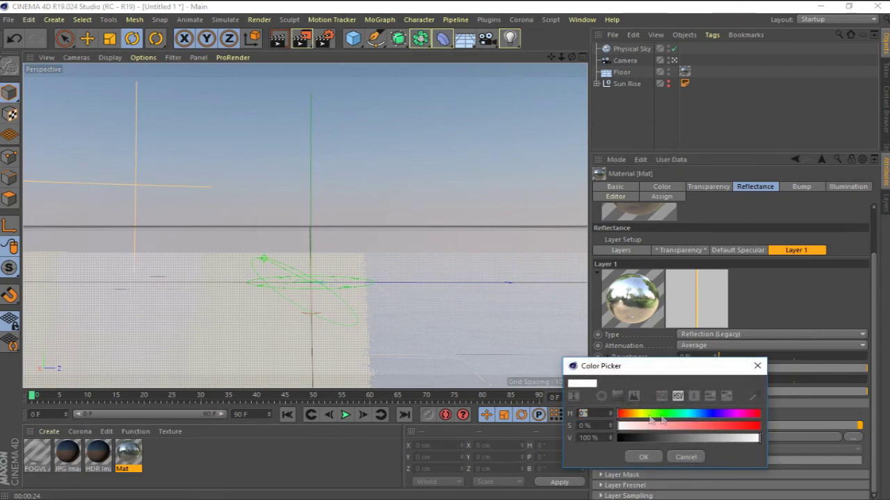
{"action": "left_click", "coordinate": [599, 414]}
{"action": "type", "text": "94"}
{"action": "key", "text": "Tab"}
{"action": "type", "text": "73"}
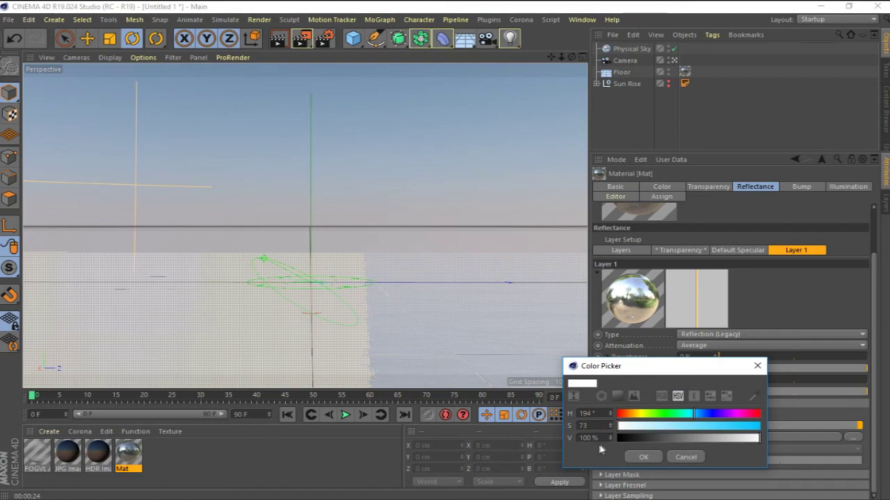
{"action": "key", "text": "Tab"}
{"action": "type", "text": "47"}
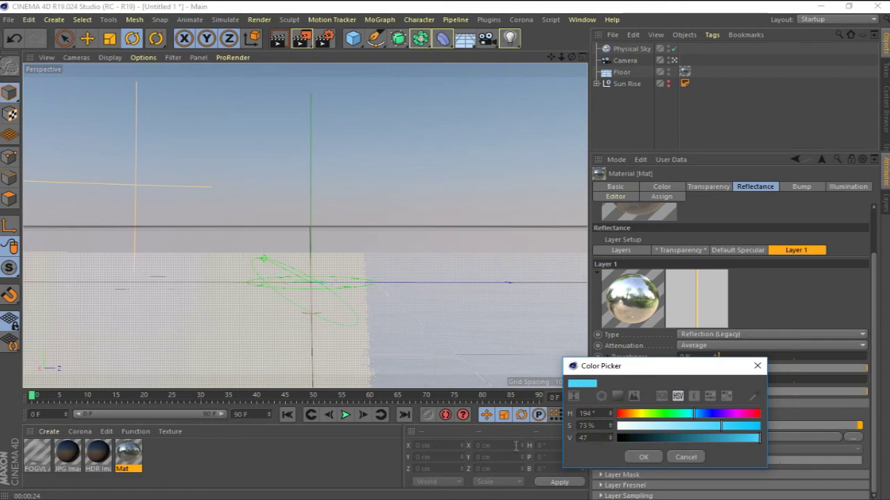
{"action": "key", "text": "Tab"}
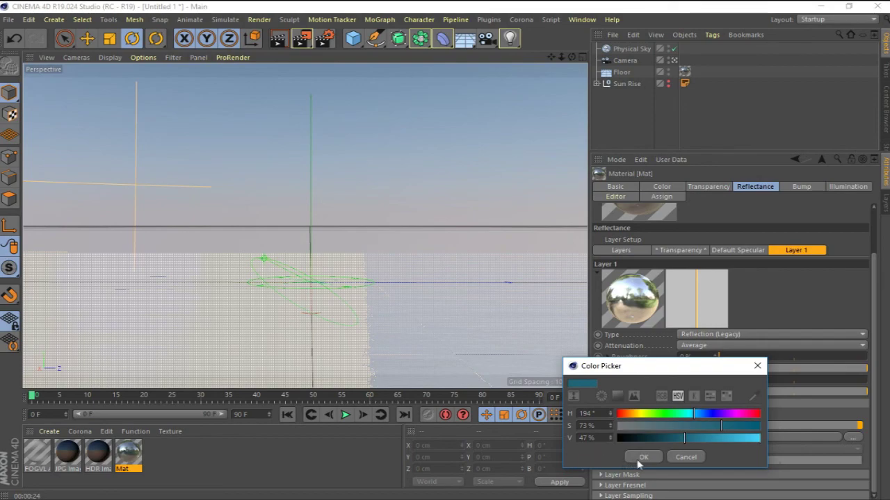
{"action": "left_click", "coordinate": [640, 457]}
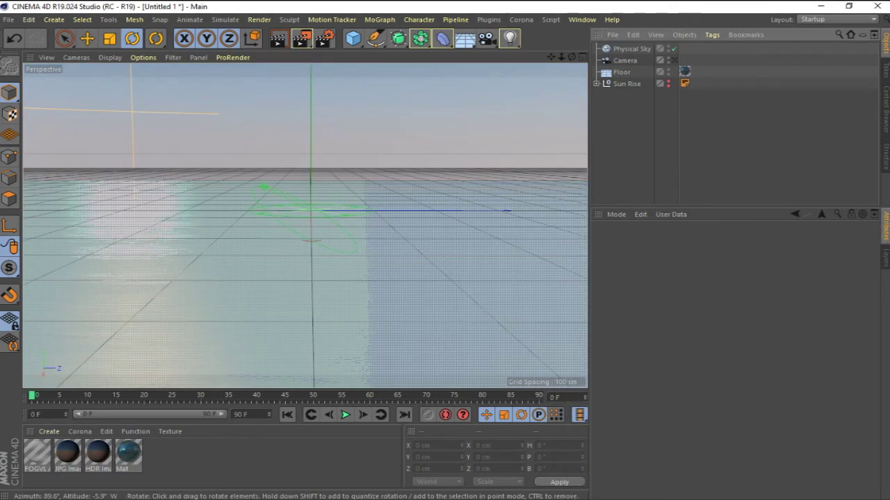
{"action": "left_click", "coordinate": [279, 40]}
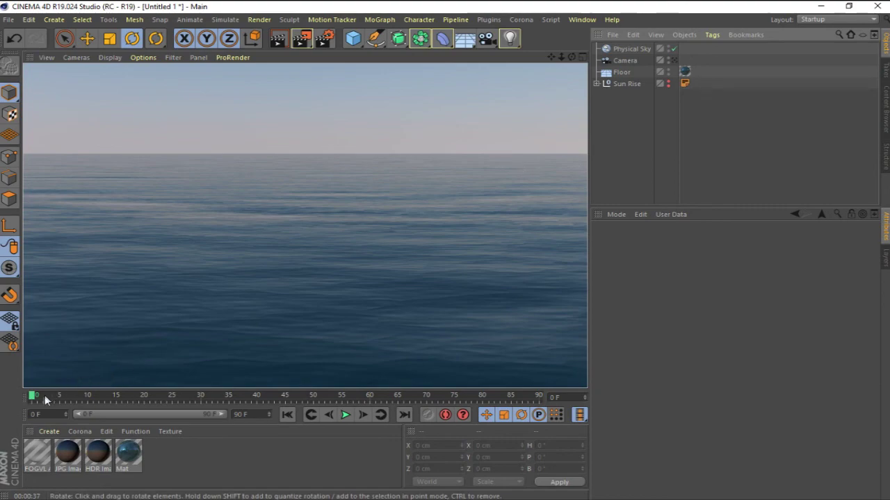
- Scrub the timeline to frame 65 and render the ocean there
{"action": "left_click_drag", "start_coordinate": [34, 396], "coordinate": [400, 407]}
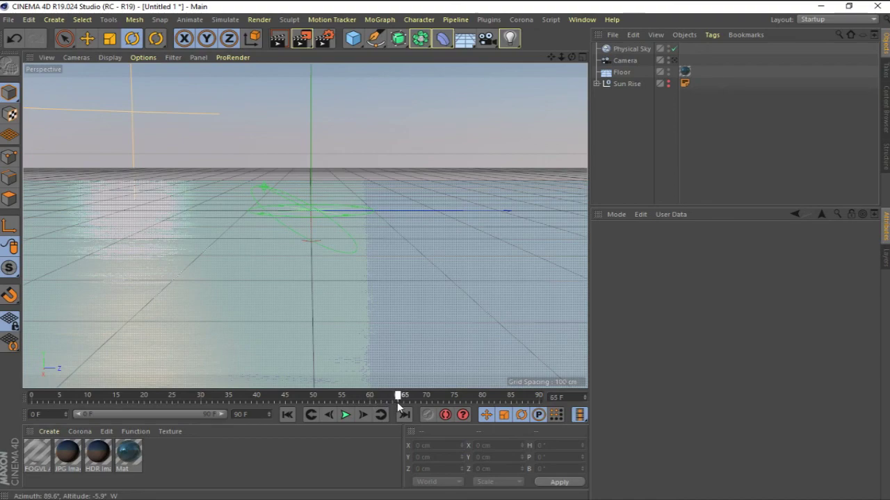
{"action": "left_click", "coordinate": [277, 41]}
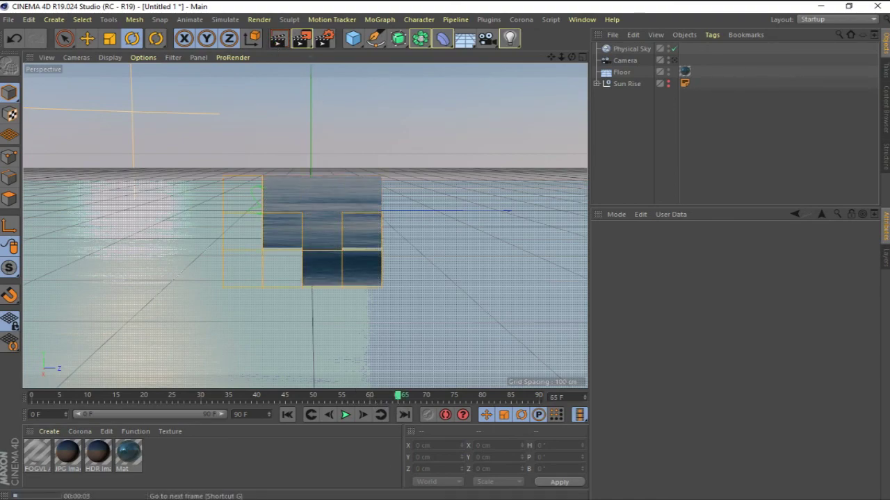